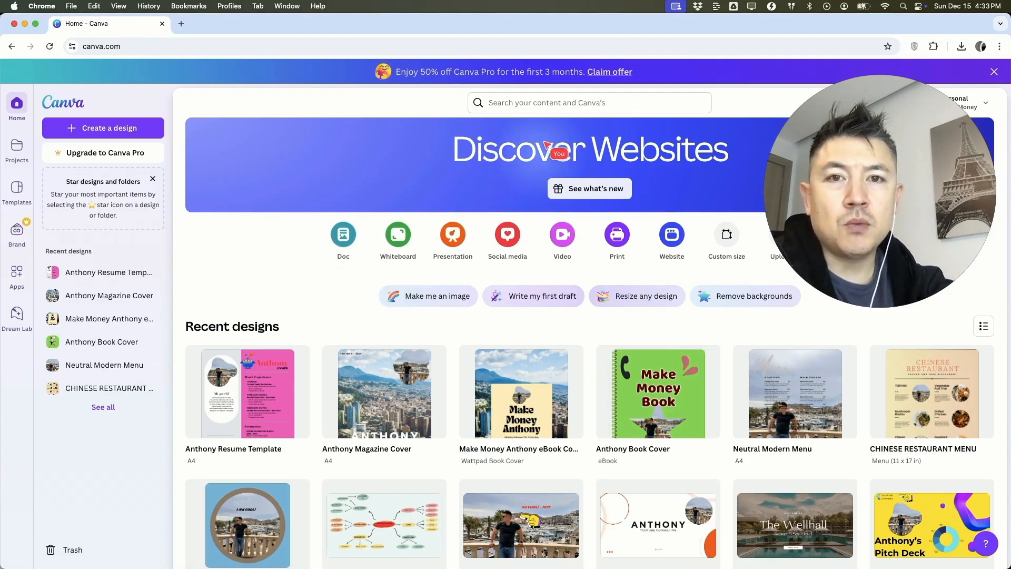
Step: Search for "amazon listing" and show the full list of matching templates
left_click(509, 102)
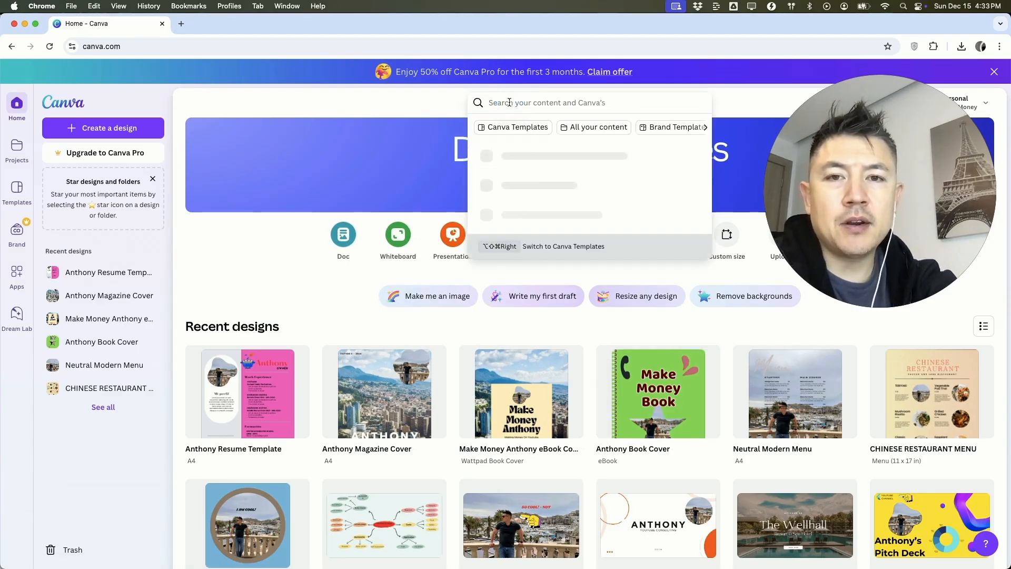
type("amazon listing")
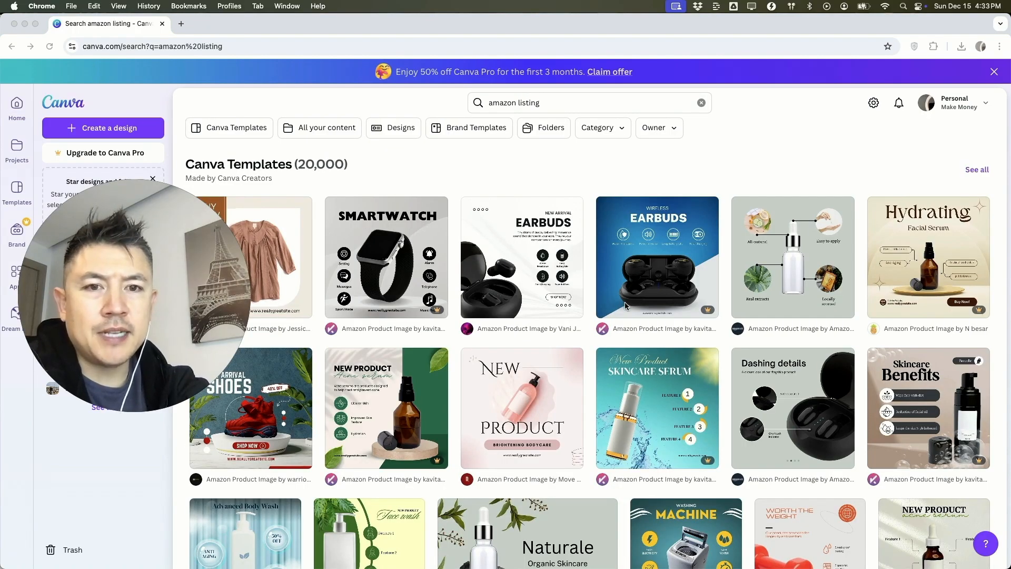
scroll(606, 295, "down", 1)
scroll(789, 237, "down", 2)
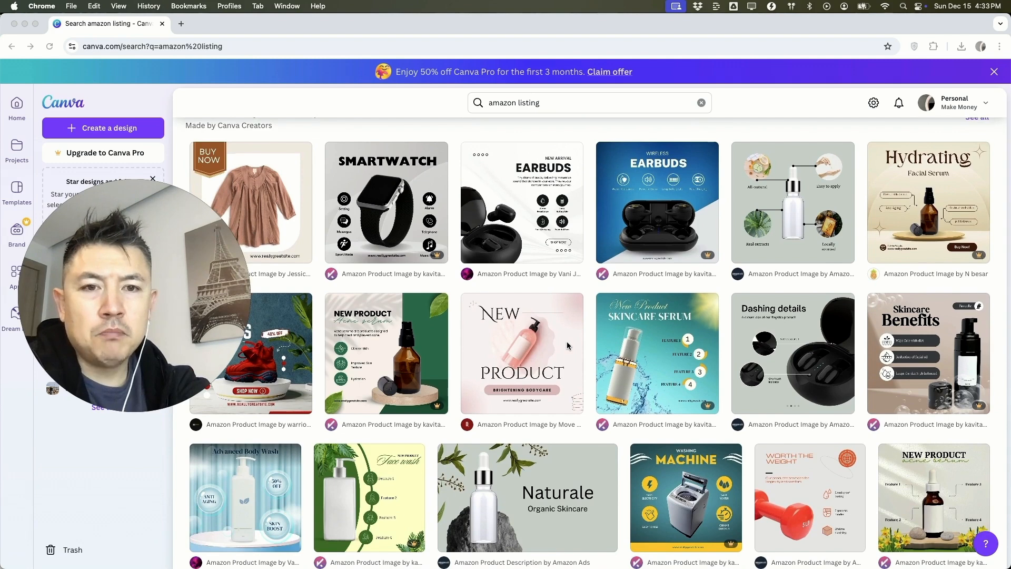
scroll(978, 154, "up", 2)
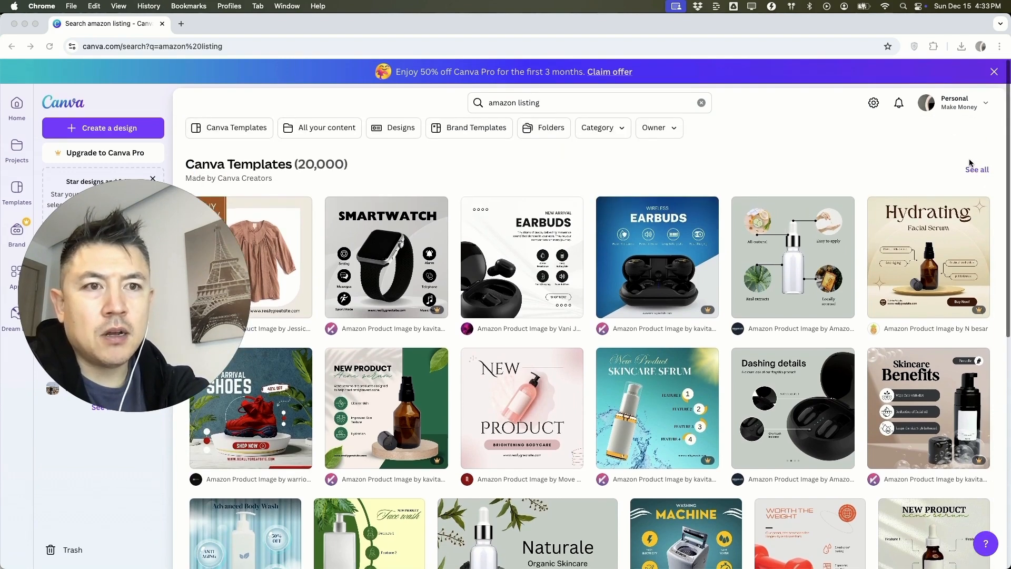
left_click(975, 167)
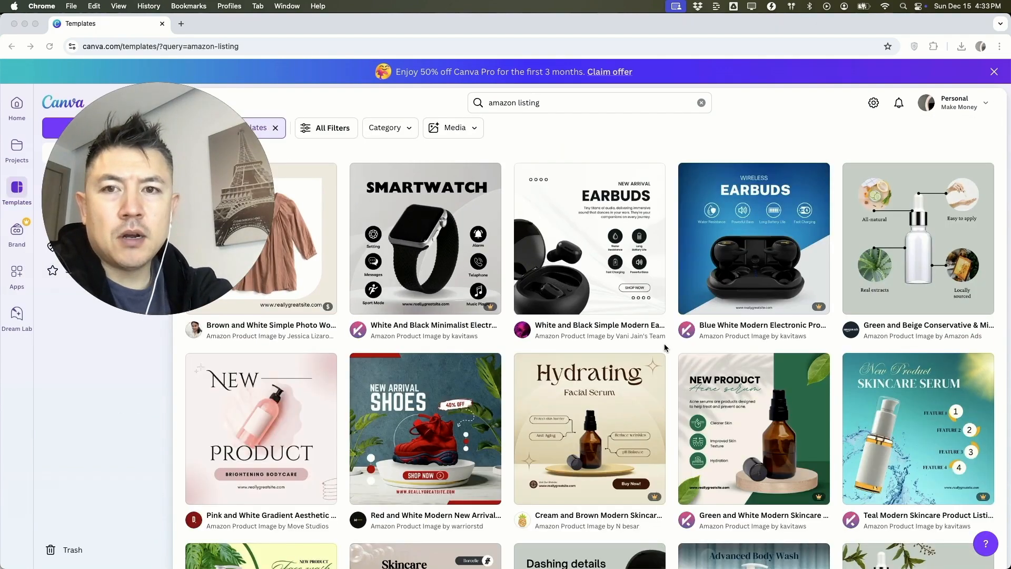
Step: Browse the Amazon listing templates and open the preview of the Kids School Backpack template
scroll(664, 343, "down", 2)
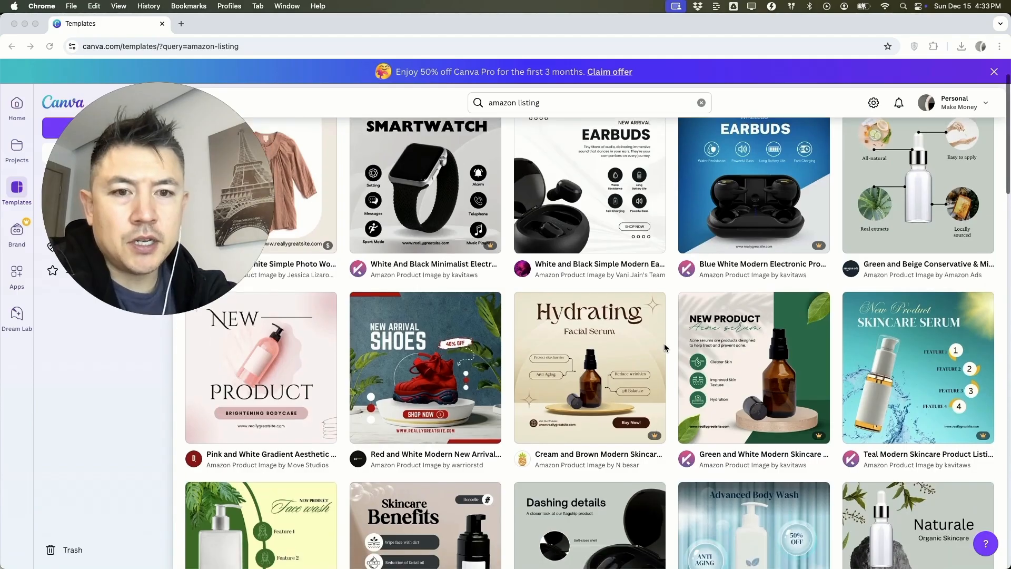
scroll(665, 347, "down", 2)
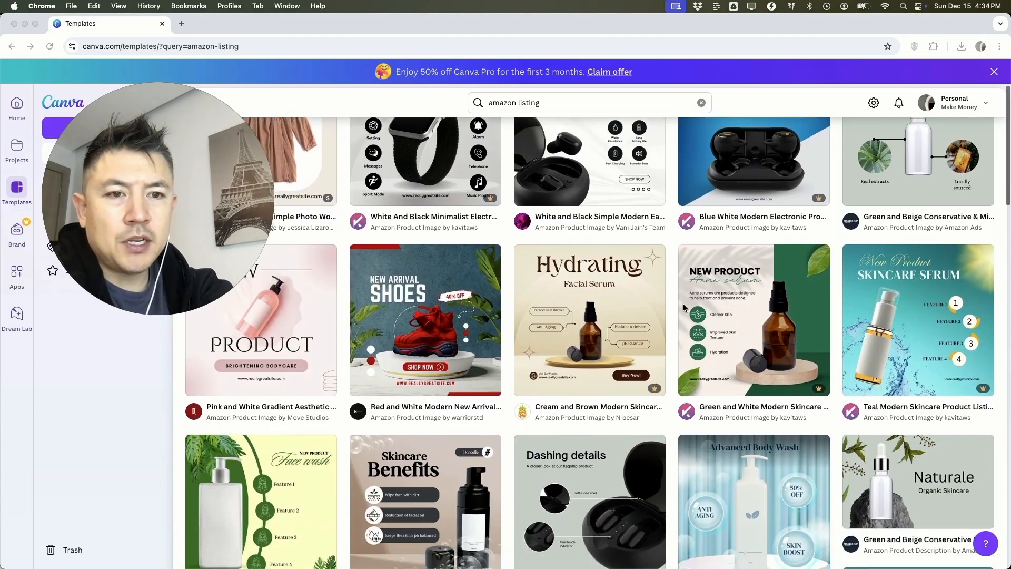
scroll(646, 390, "down", 5)
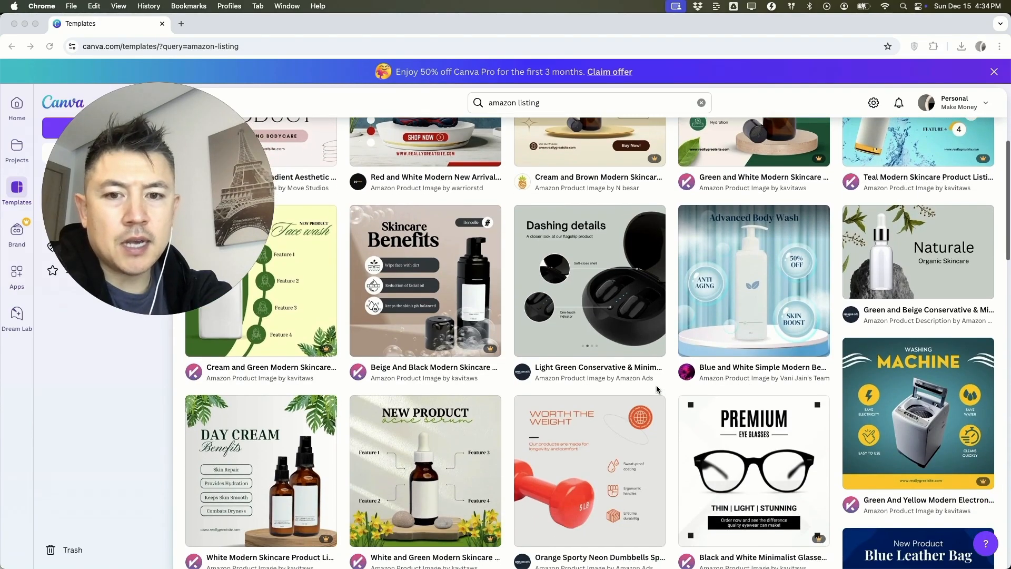
scroll(656, 384, "down", 5)
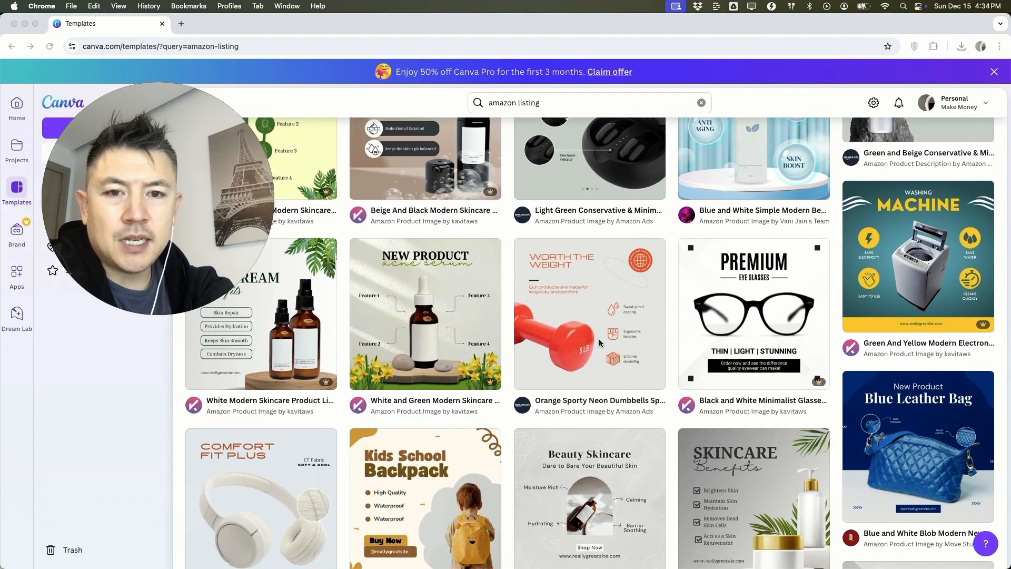
scroll(592, 345, "up", 3)
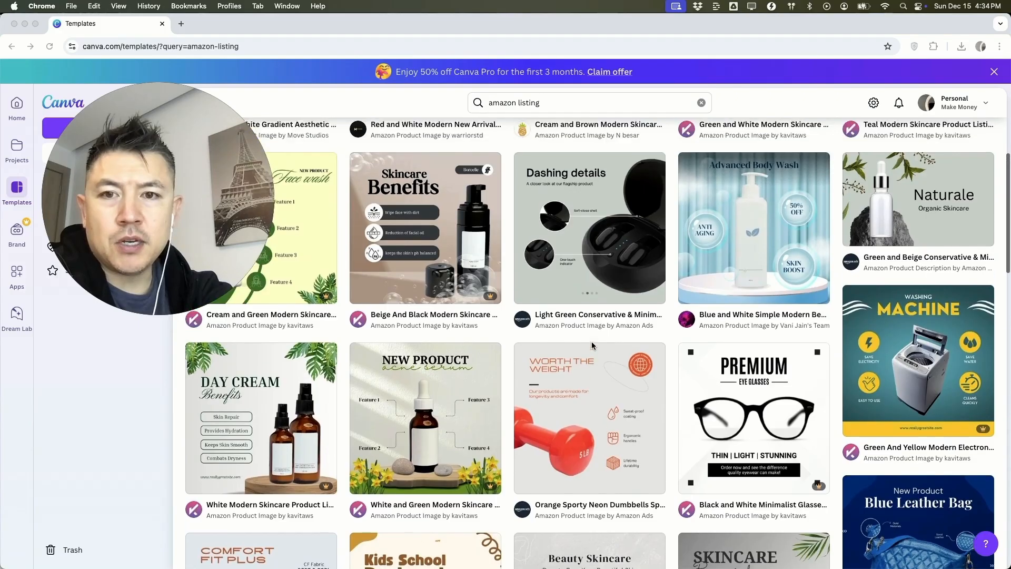
scroll(591, 344, "up", 5)
scroll(592, 345, "down", 2)
scroll(592, 344, "down", 8)
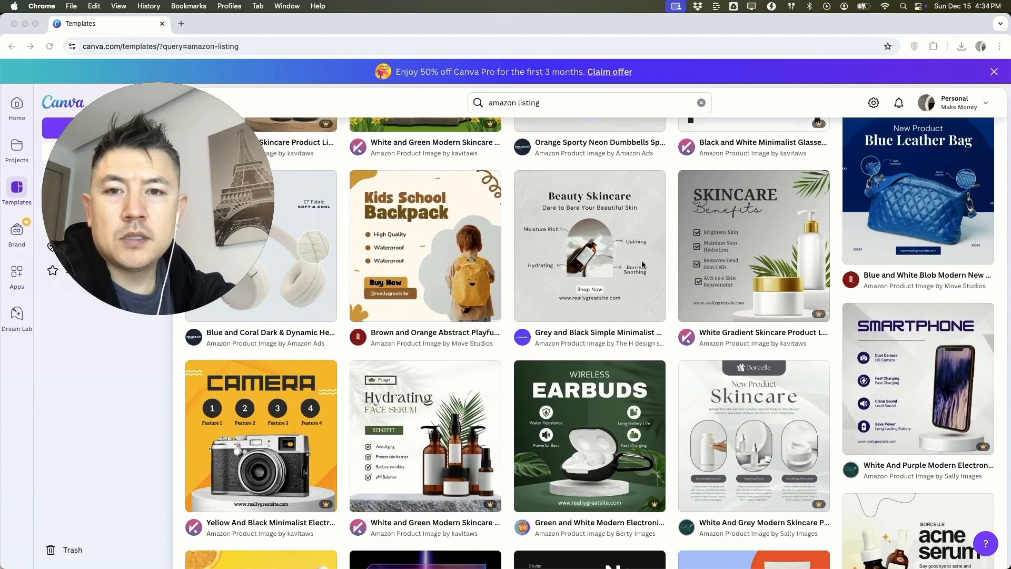
left_click(430, 255)
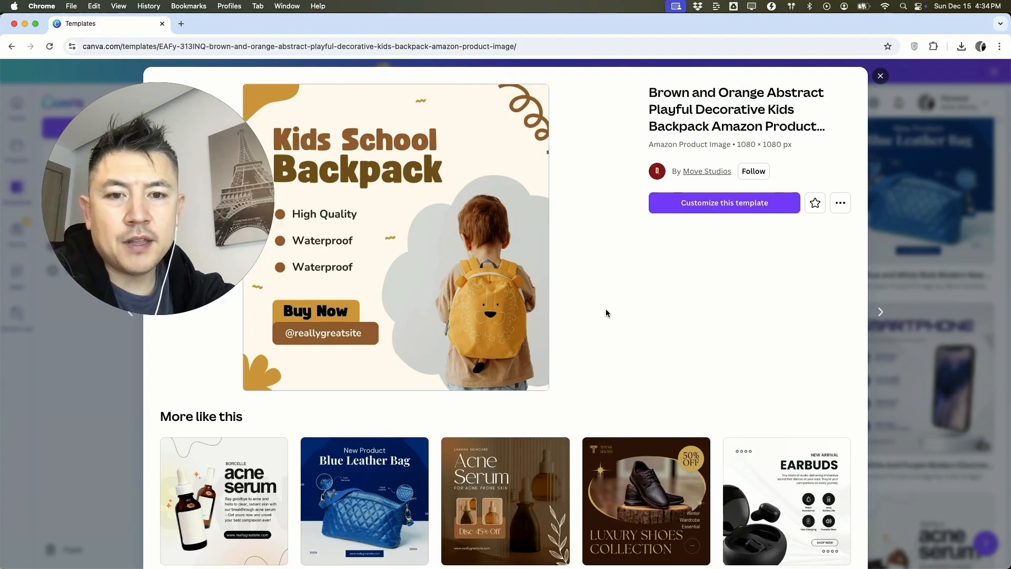
Step: Open the Luxury Shoes Collection template from the similar designs and start customizing it
scroll(606, 311, "down", 3)
scroll(600, 295, "down", 1)
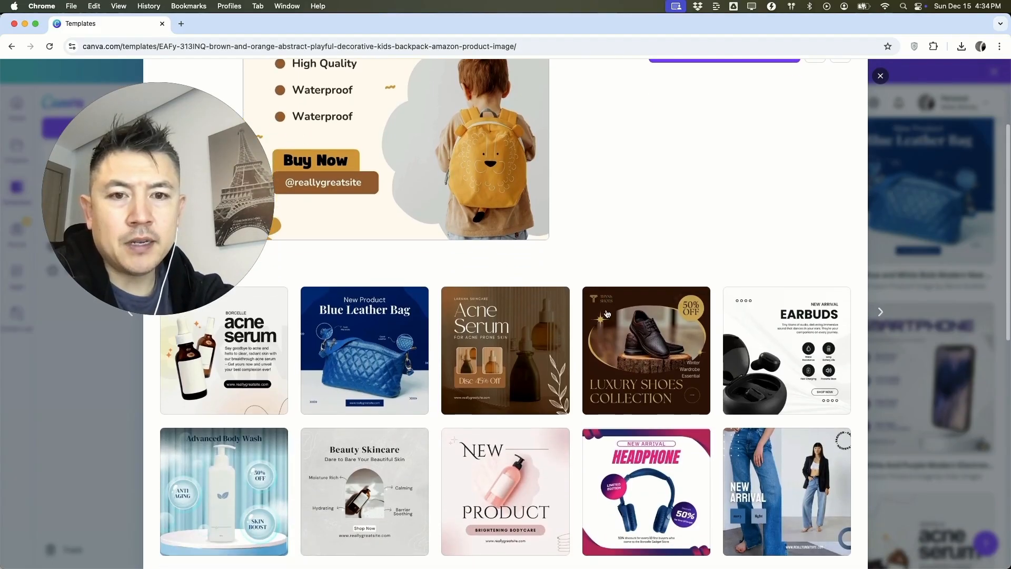
scroll(587, 239, "down", 1)
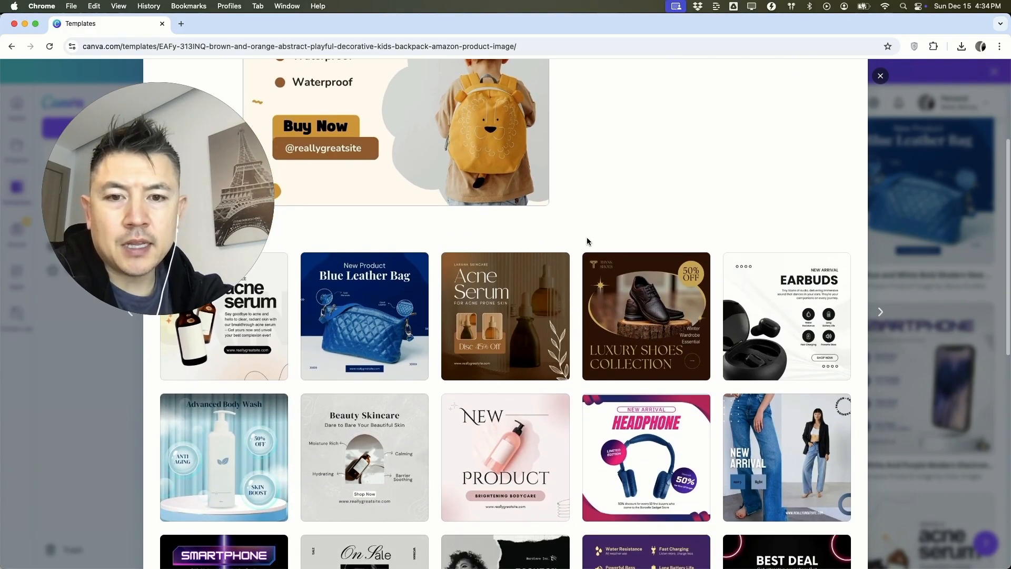
scroll(586, 240, "up", 1)
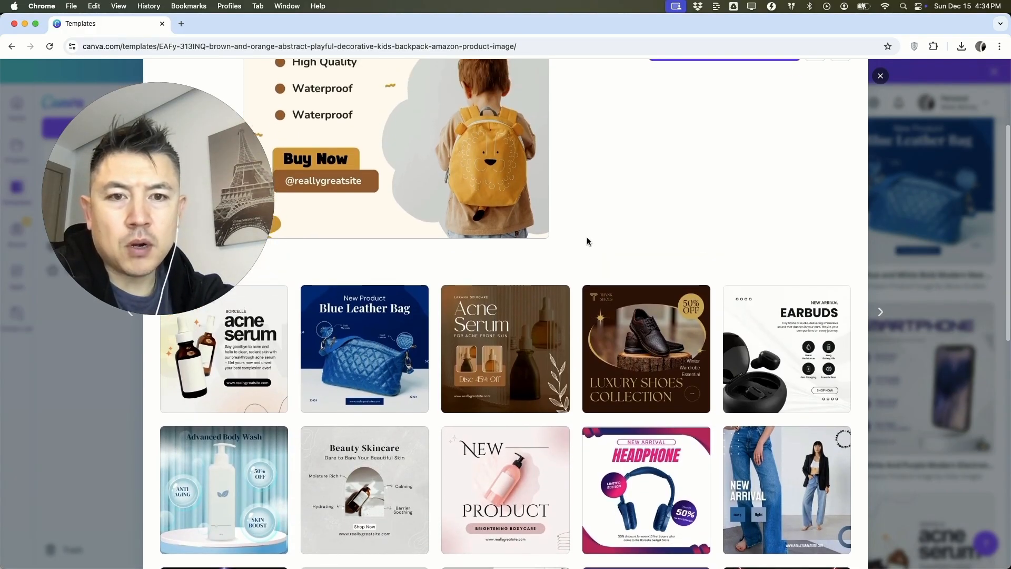
left_click(636, 347)
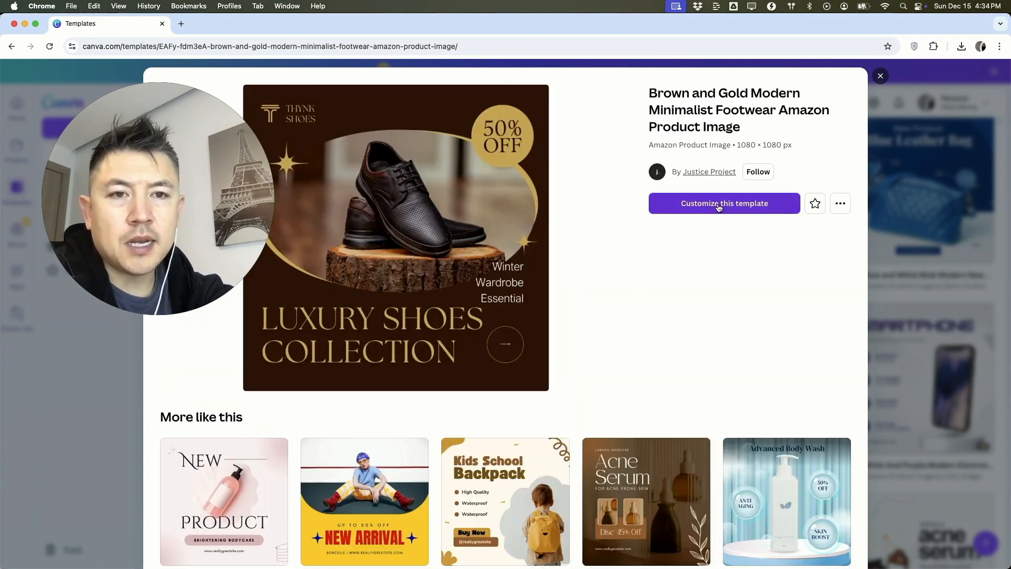
left_click(717, 205)
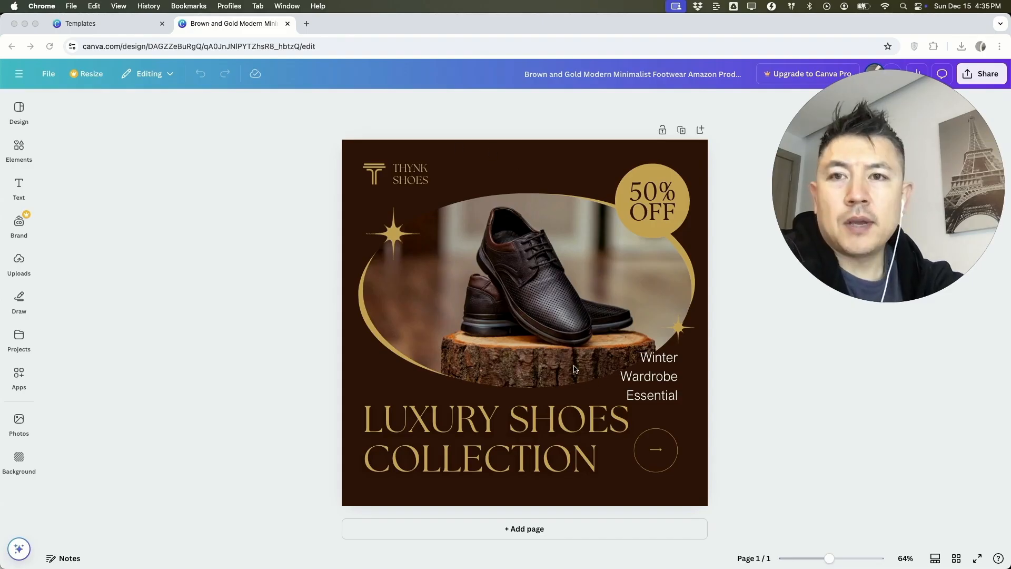
Step: Replace the word SHOES in the LUXURY SHOES headline with BAGS
mouse_move(846, 557)
left_mouse_down()
mouse_move(869, 557)
mouse_move(814, 559)
mouse_move(830, 561)
left_mouse_up()
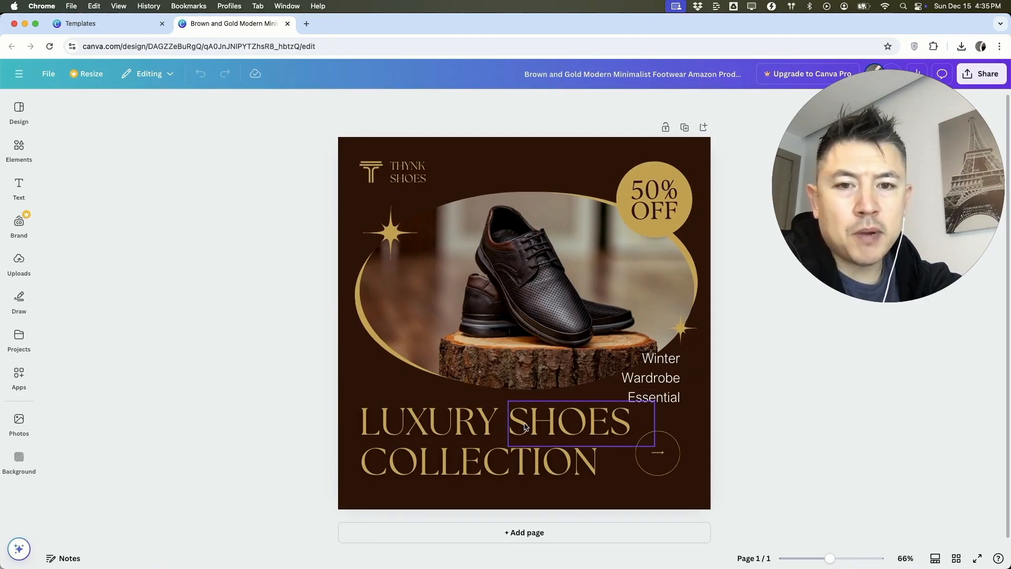
left_click(428, 418)
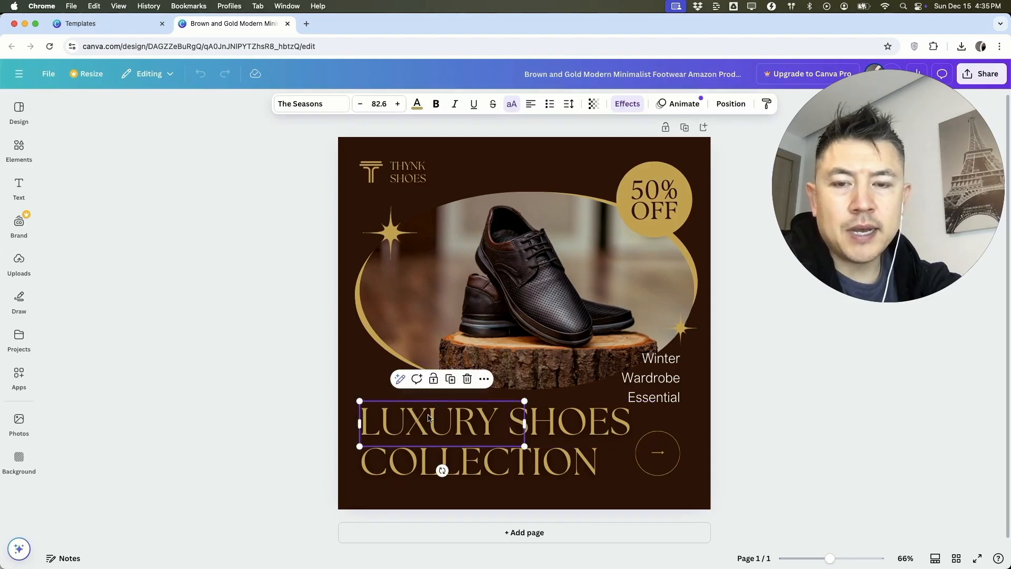
double_click(441, 419)
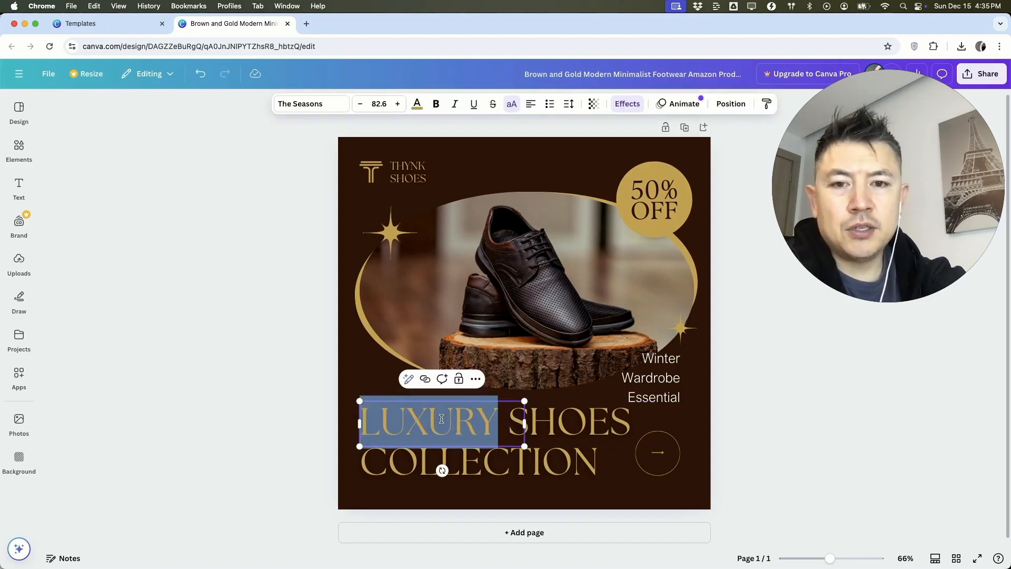
double_click(545, 418)
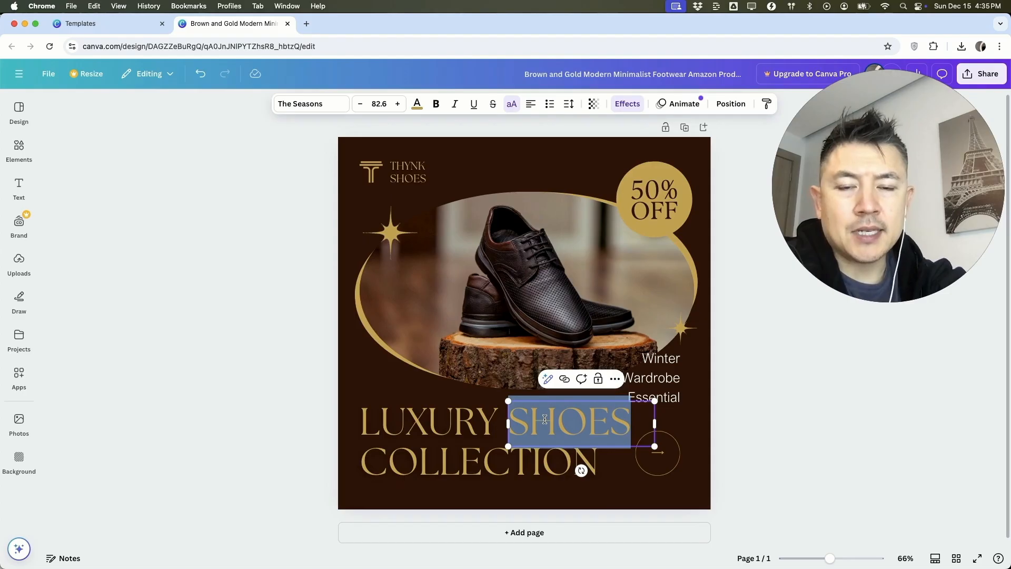
type("BAGS")
Step: Recolor the page background, trying solid colors such as light blue and red, and settle on the yellow-to-pink gradient
left_click(471, 153)
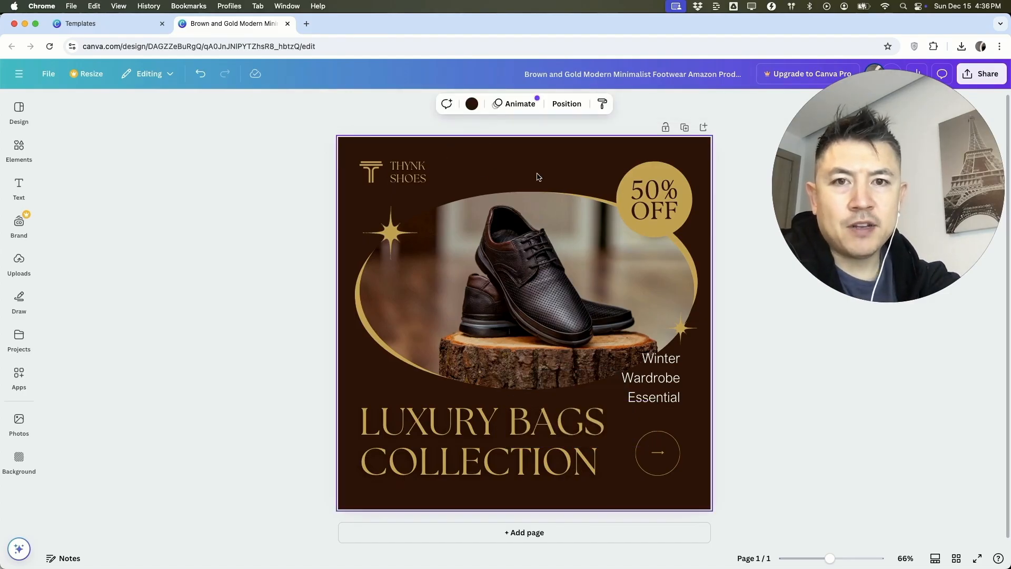
left_click(472, 103)
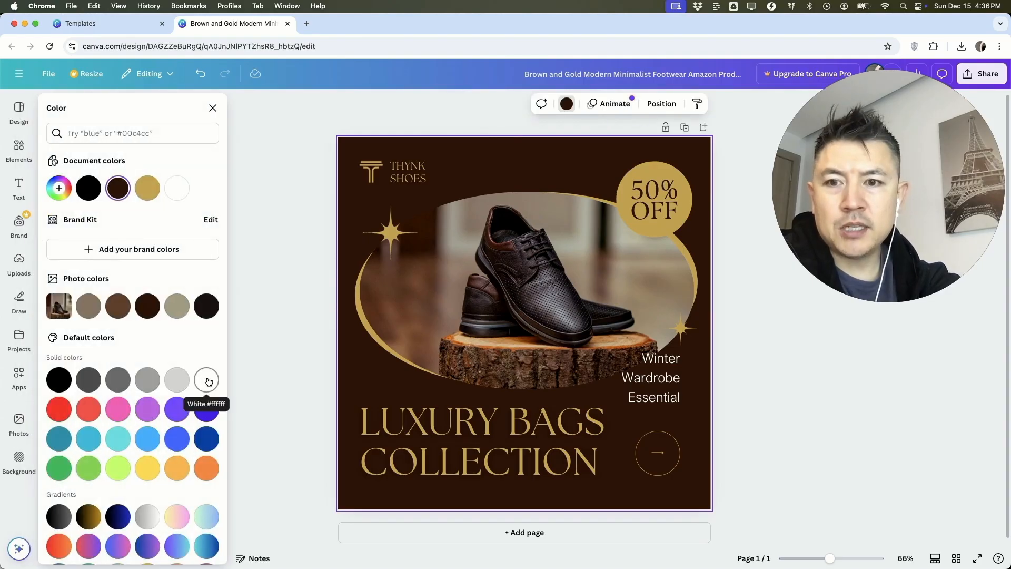
left_click(206, 380)
left_click(148, 438)
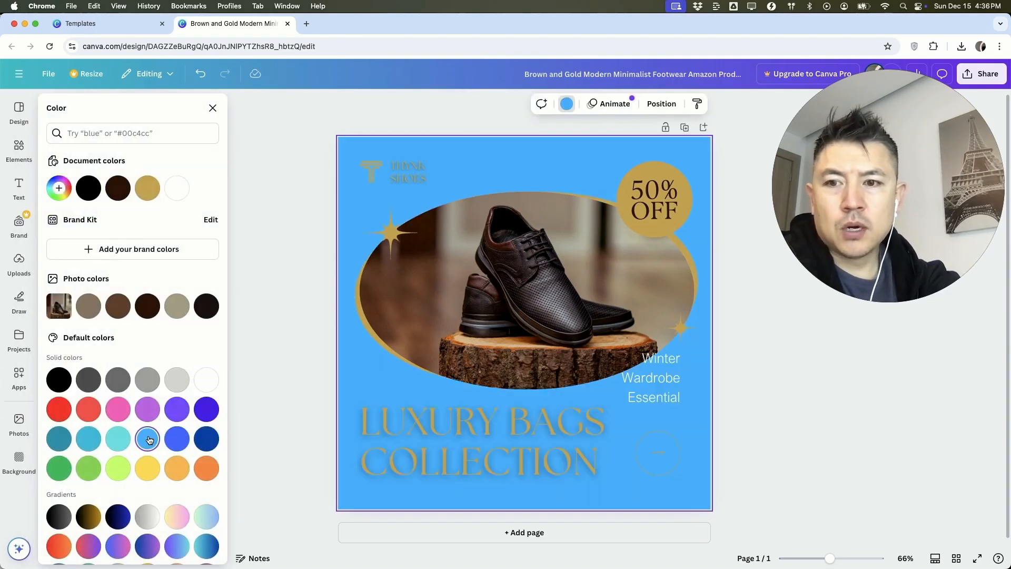
left_click(59, 409)
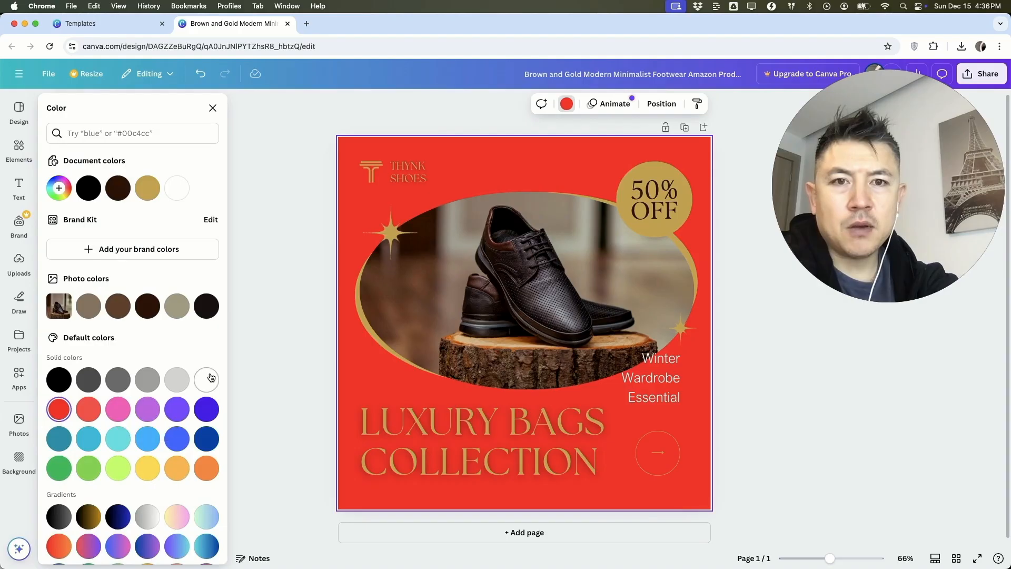
left_click(178, 515)
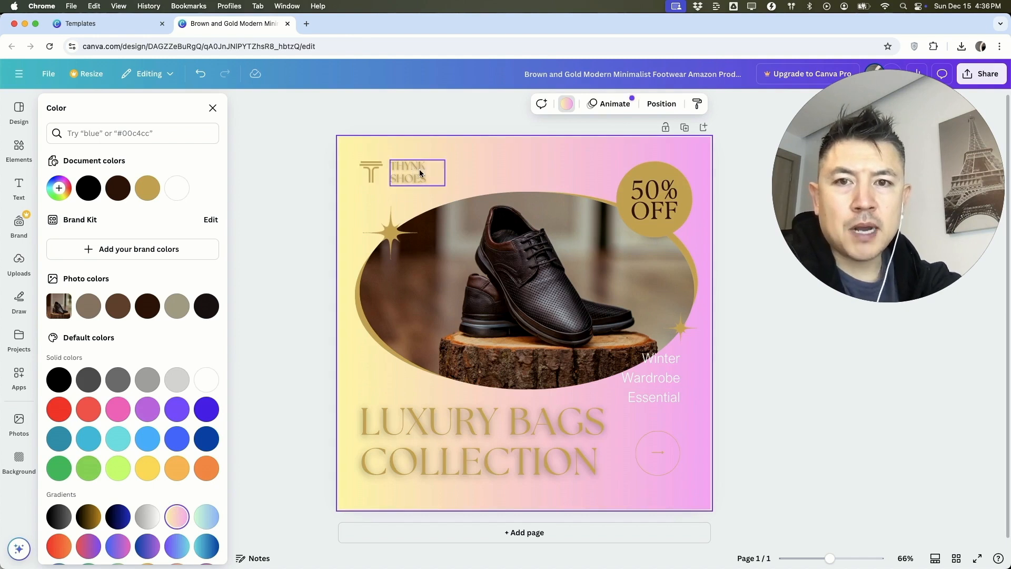
Step: Delete the gold star at the photo's upper left and the 50% OFF badge with its text
left_click(390, 232)
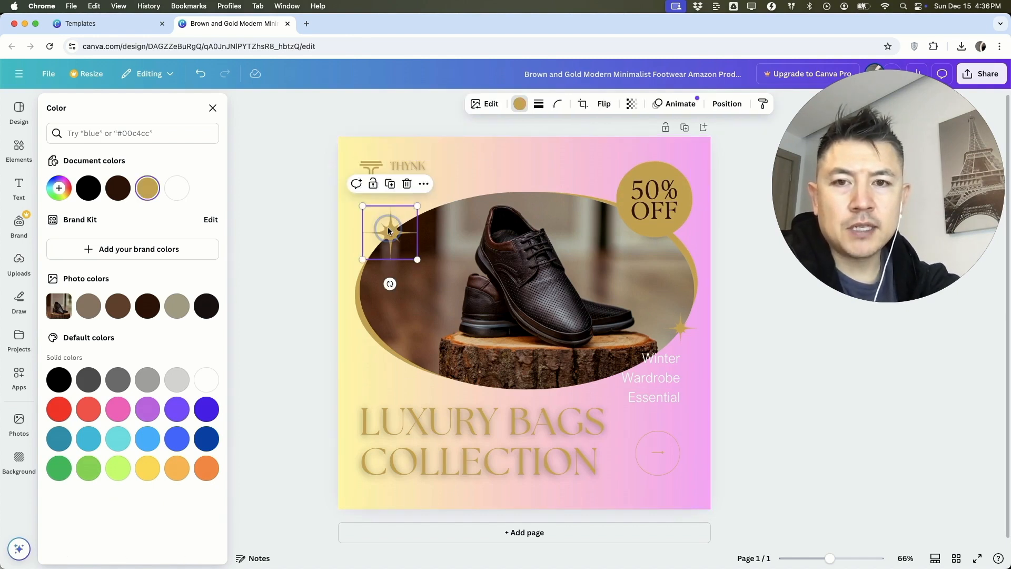
key("BackSpace")
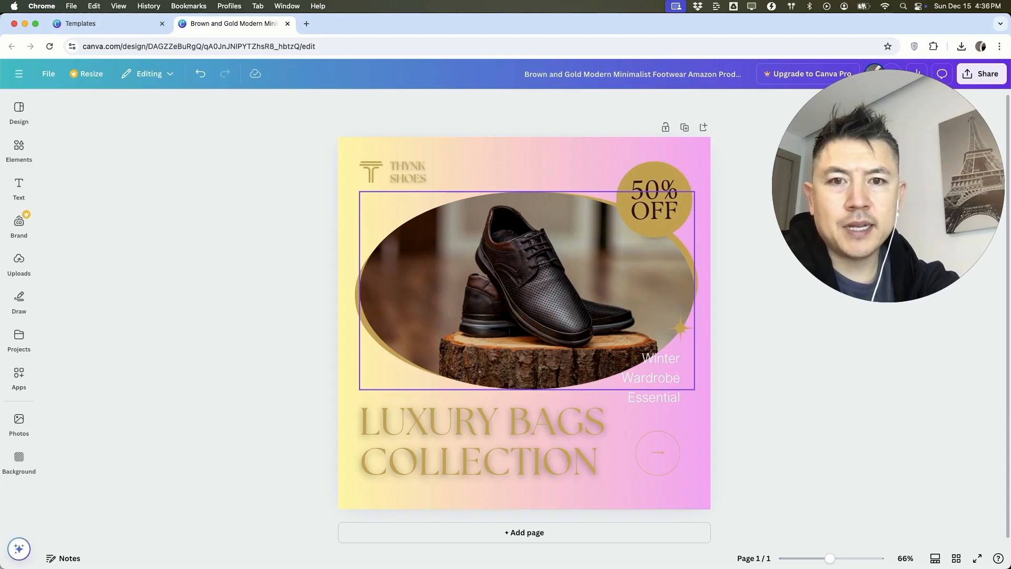
left_click(638, 199)
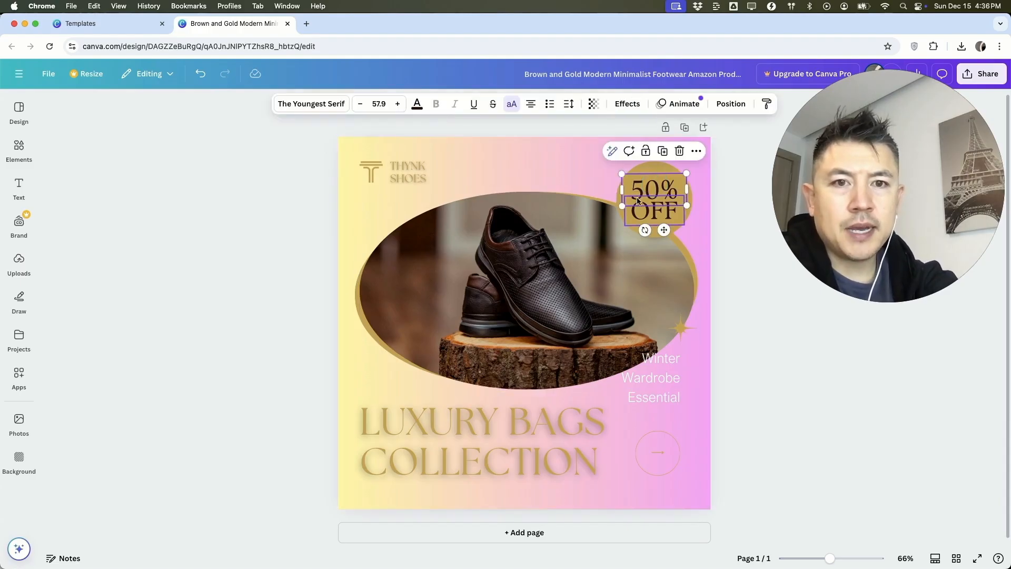
left_click(643, 181)
key("BackSpace")
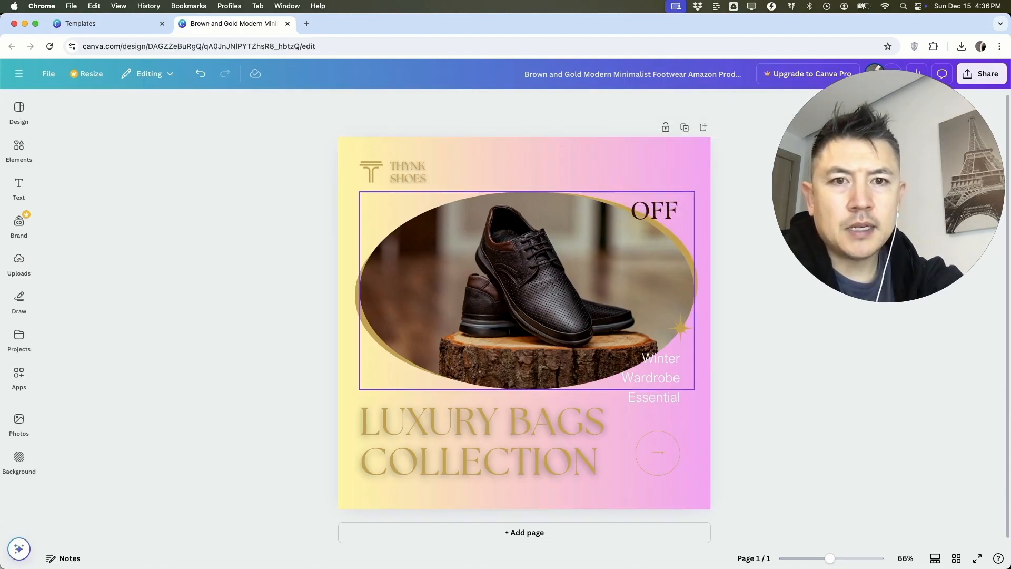
left_click(658, 213)
key("BackSpace")
Step: Delete the THYNK SHOES name, its logo mark and the Winter Wardrobe Essential text
left_click(415, 172)
key("BackSpace")
left_click(374, 166)
key("BackSpace")
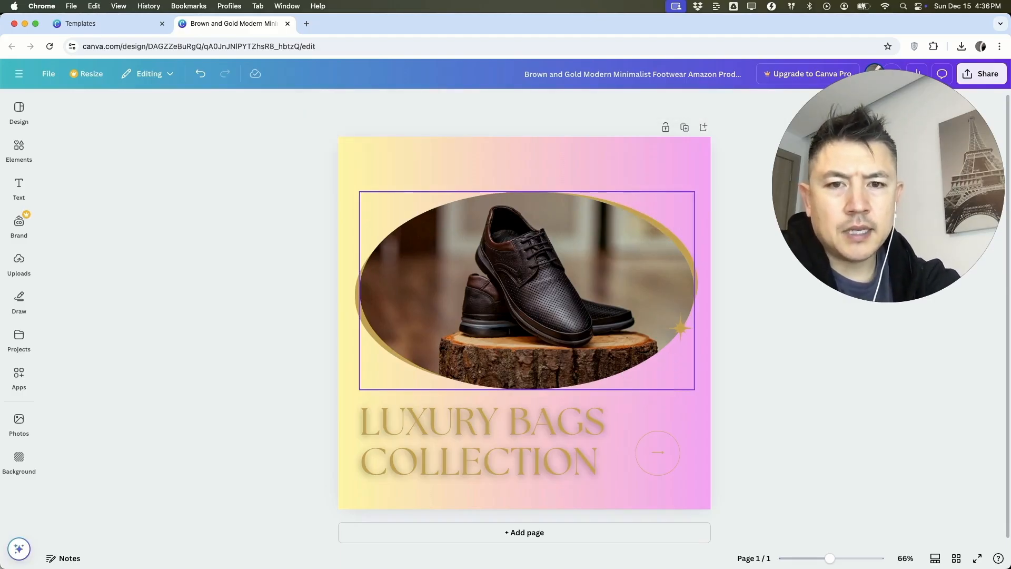
Step: Replace the photo in the oval frame with the uploaded picture of brown leather shoes
left_click(532, 277)
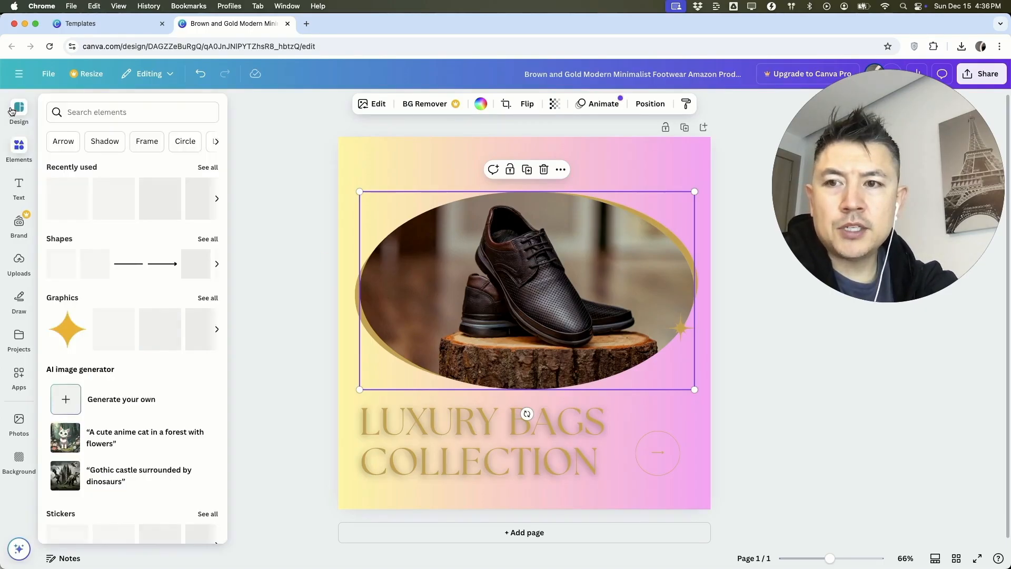
left_click(19, 262)
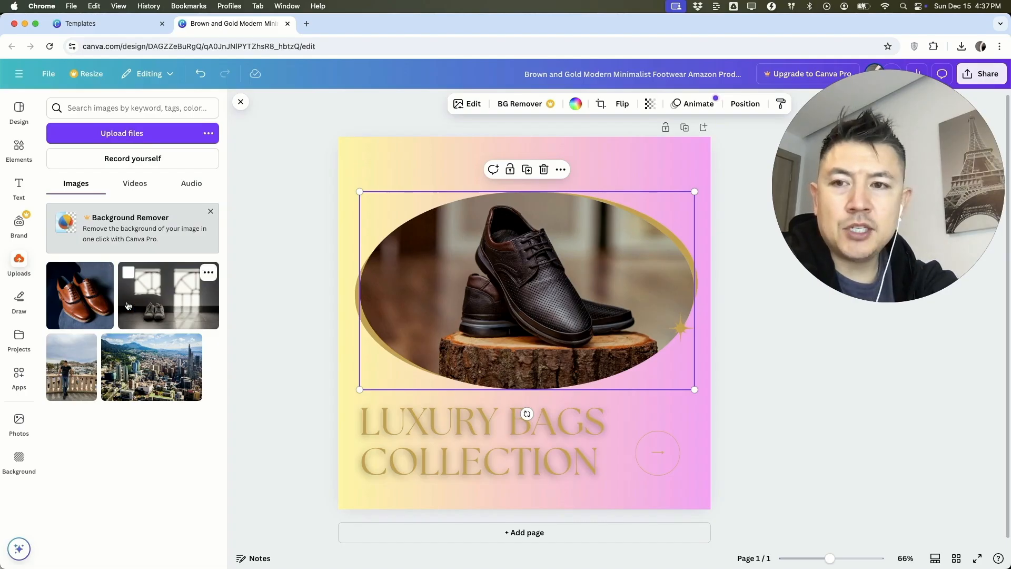
left_click(83, 305)
left_click_drag(83, 304, 405, 275)
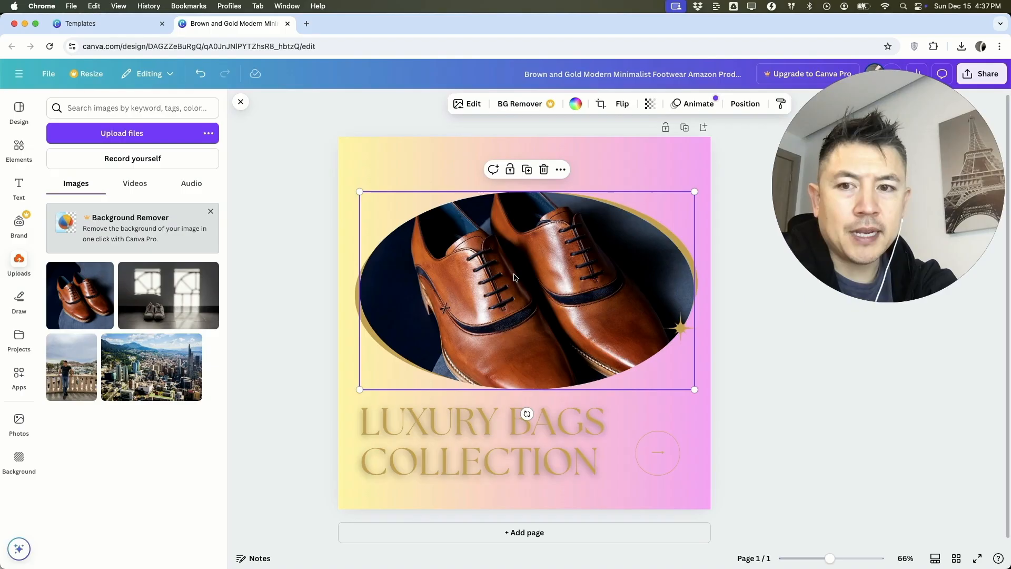
Step: Replace the word COLLECTION in the lower headline with SHOES
left_click(466, 463)
left_click(471, 465)
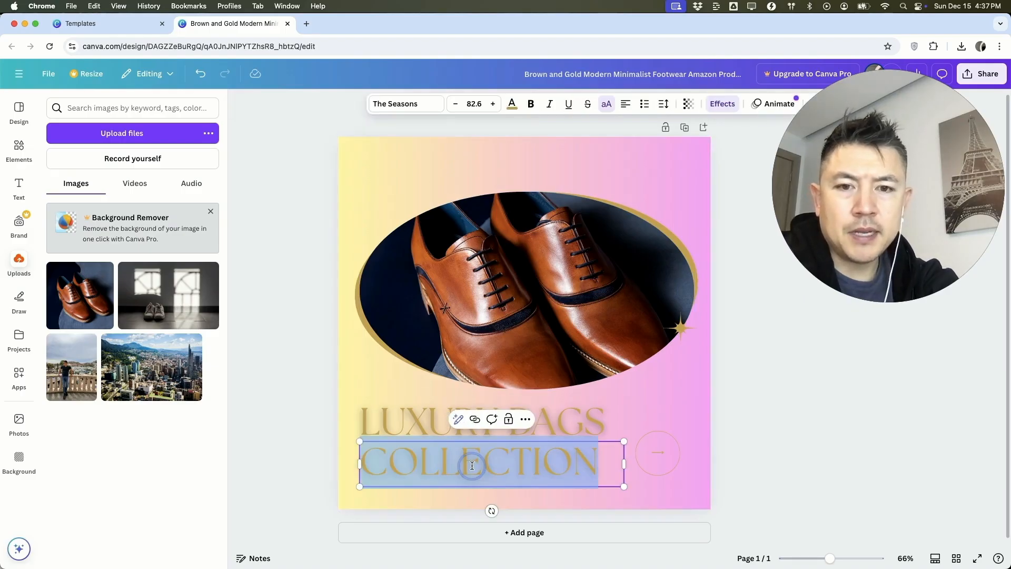
type("SHOES")
Step: Set the font of LUXURY, BAGS and SHOES to Liu Jian Mao Cao and delete the circled arrow beside the headline
left_click(588, 413)
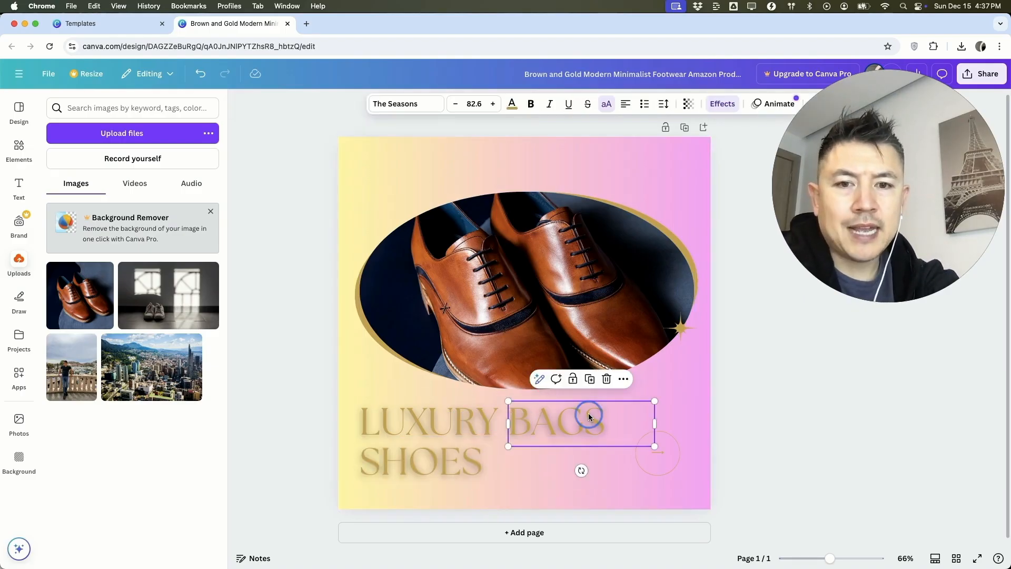
left_click(501, 457)
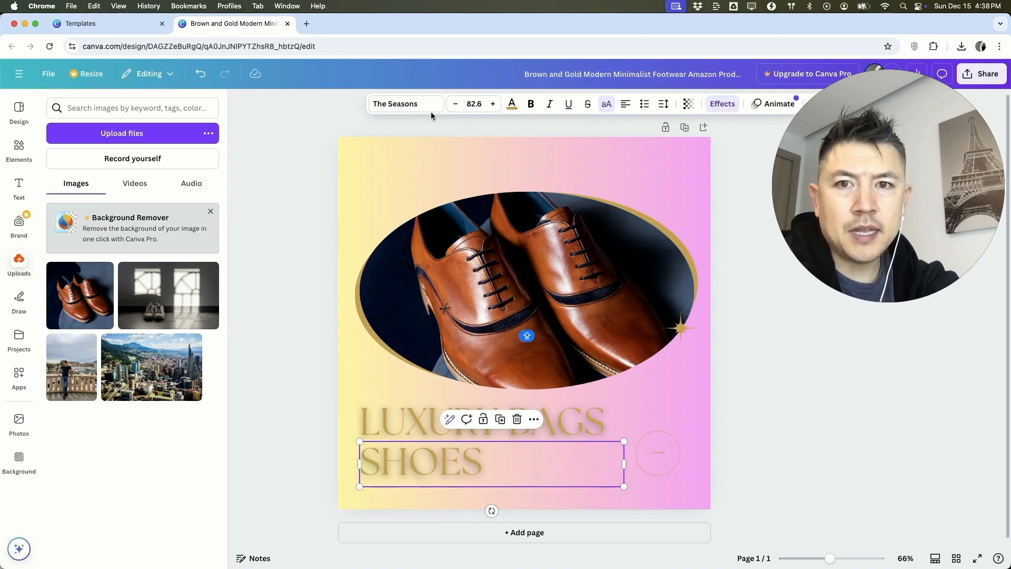
left_click(412, 107)
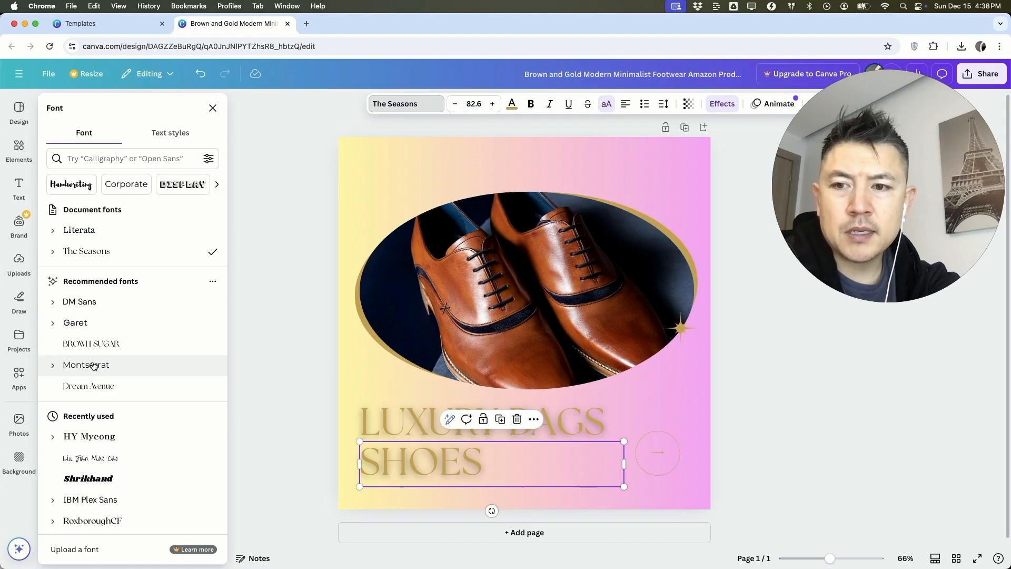
left_click(121, 458)
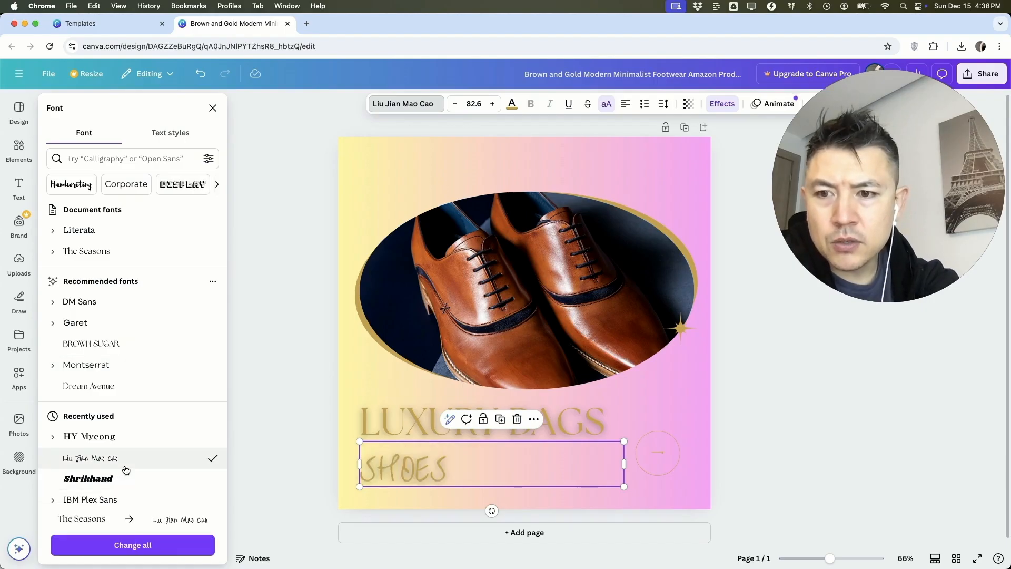
left_click(126, 458)
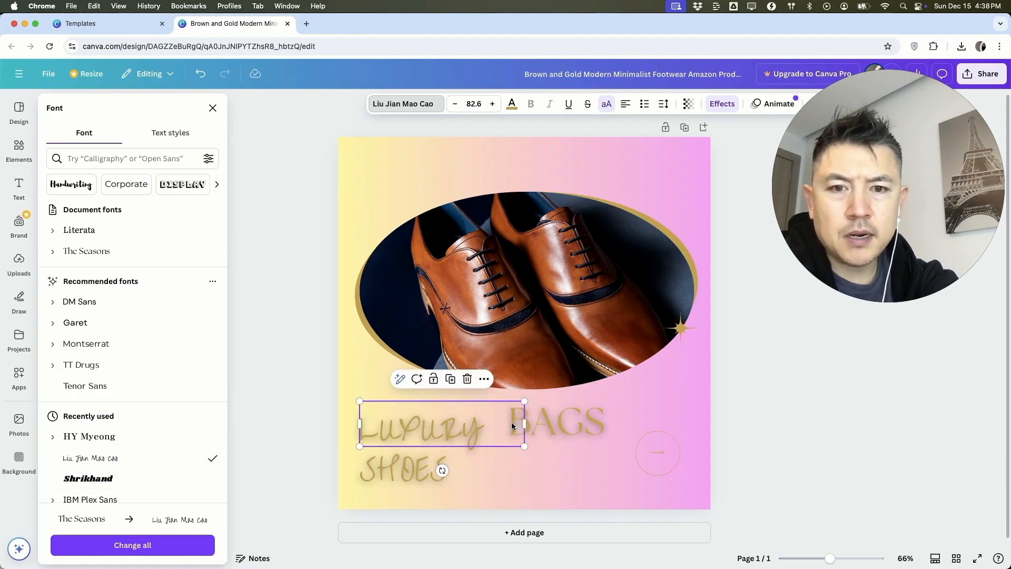
left_click(557, 421)
left_click(127, 457)
left_click(646, 462)
key("Delete")
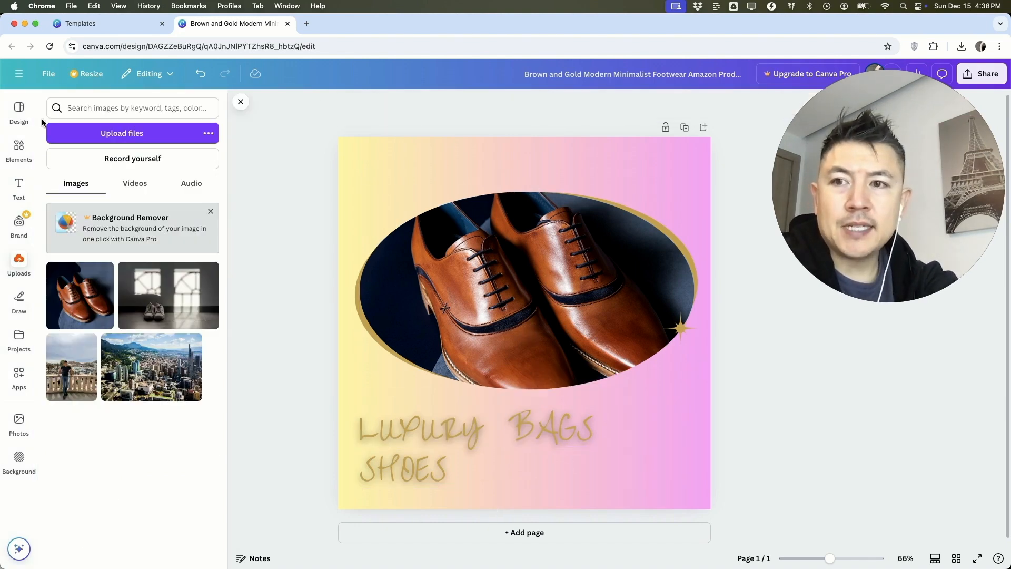
Step: Add a text box reading MAKE MONEY ANTHONY, scaled to font size 50.3, in the page's upper-left corner
left_click(19, 187)
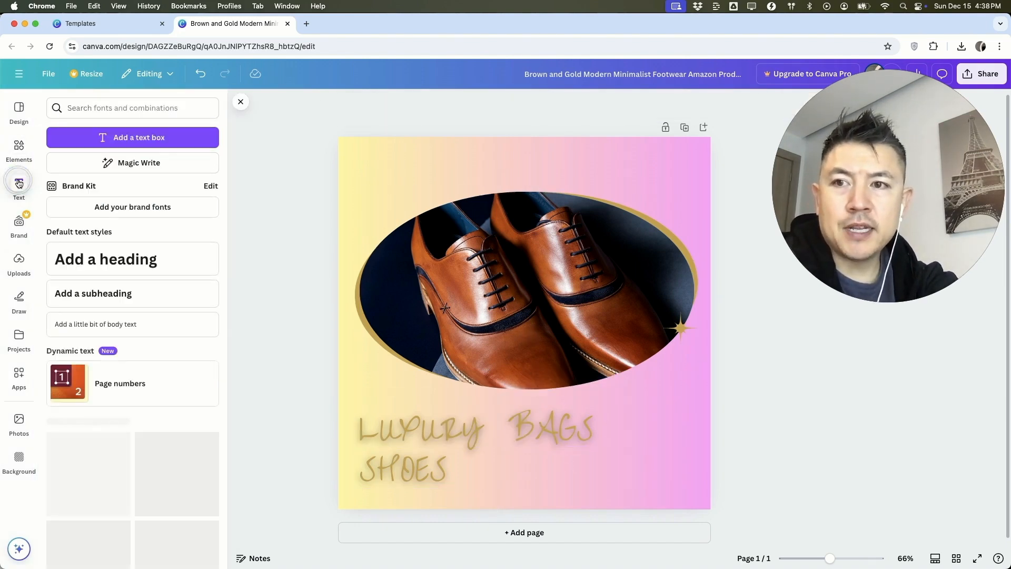
left_click(122, 138)
left_click_drag(642, 366, 615, 275)
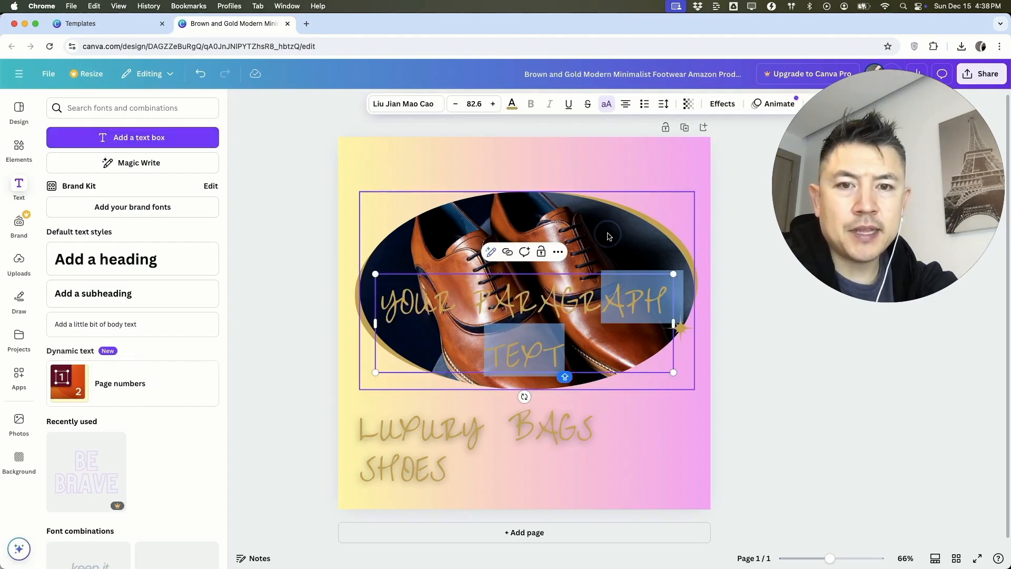
left_click(645, 440)
left_click(624, 357)
left_click_drag(624, 357, 529, 197)
double_click(432, 163)
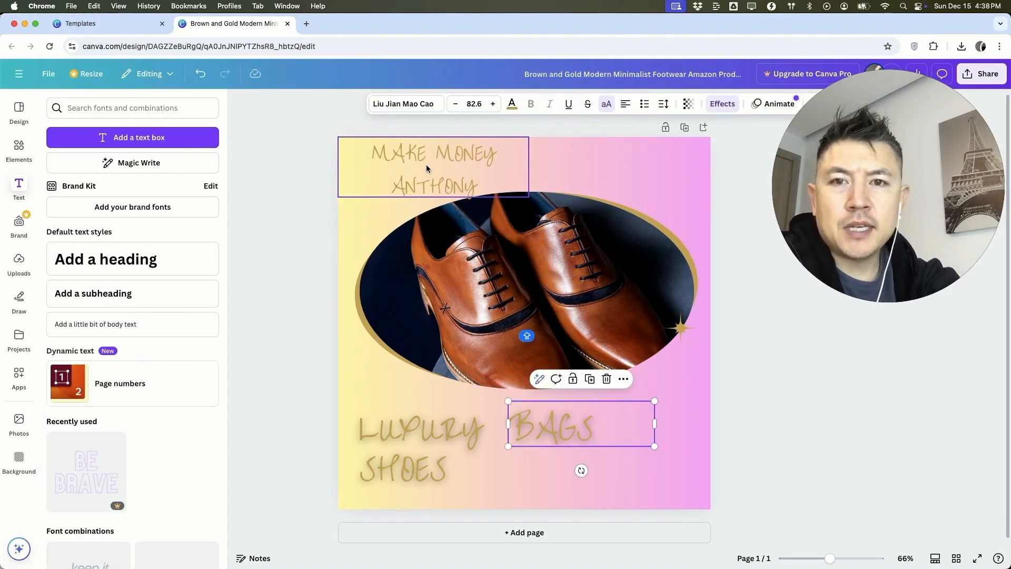
left_click(426, 168)
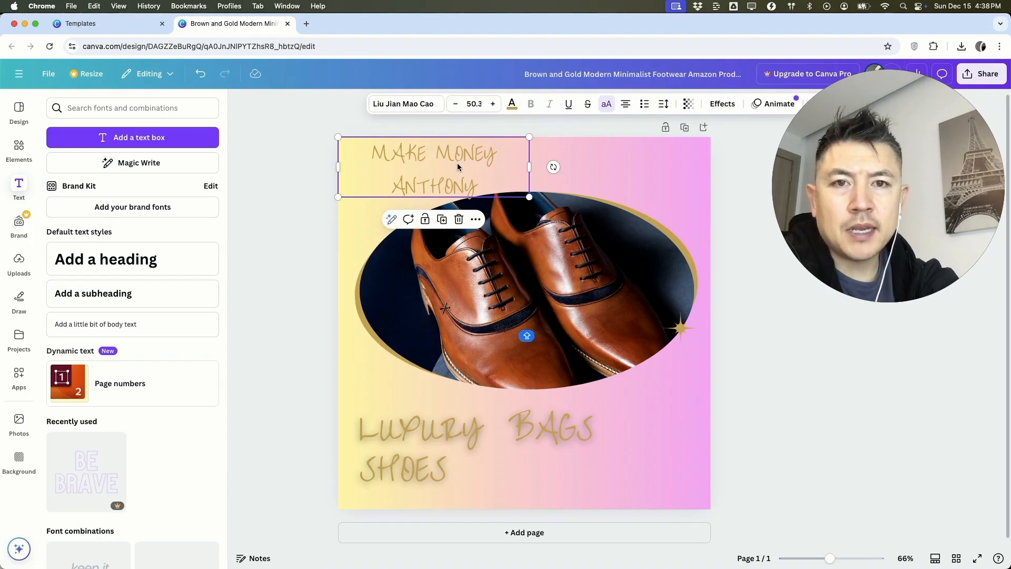
Step: Recolor the MAKE MONEY ANTHONY text, trying red and gray, and settle on teal
left_click(513, 104)
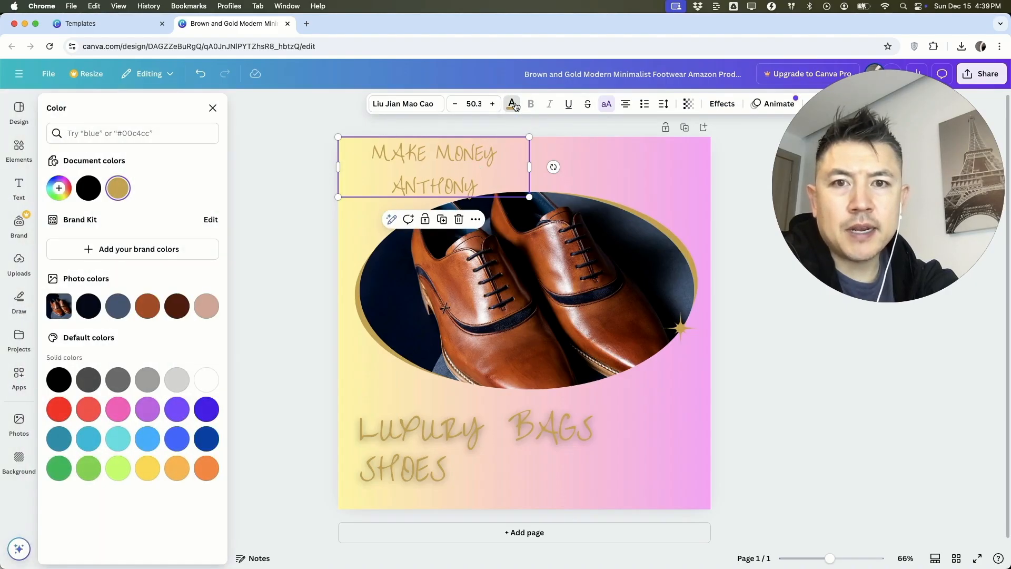
left_click(59, 410)
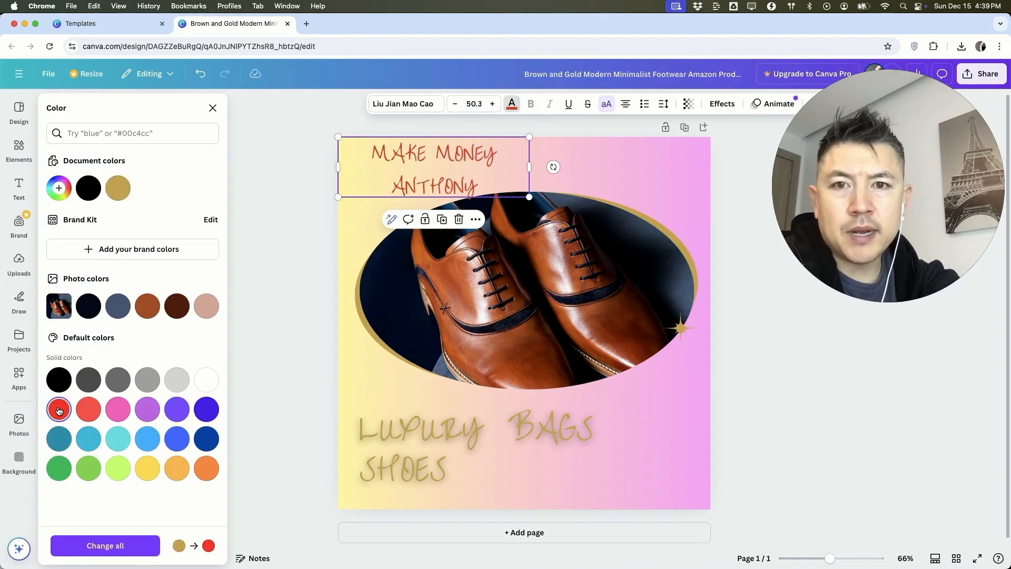
left_click(148, 382)
left_click(59, 438)
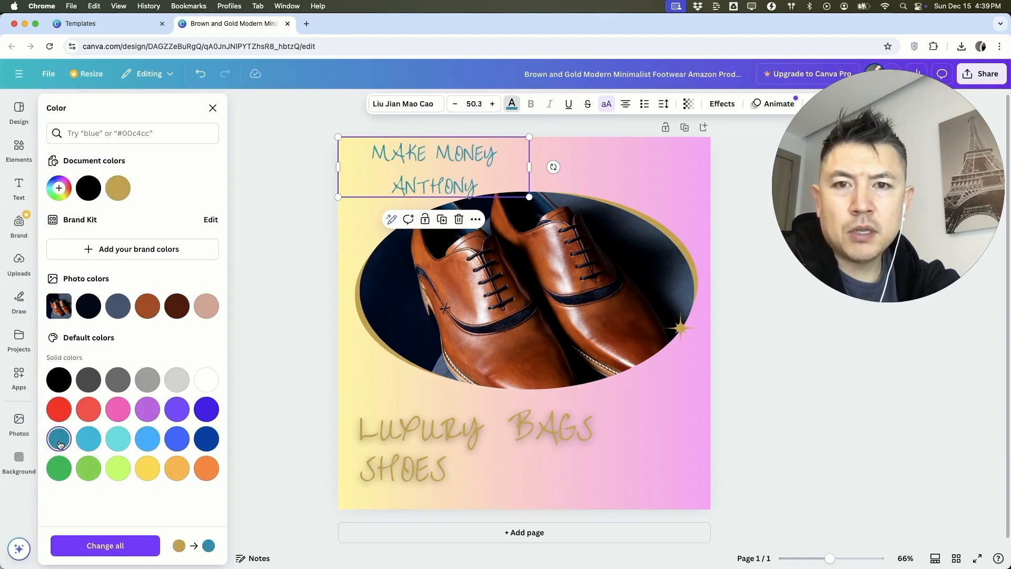
Step: Recolor the words LUXURY, BAGS and SHOES to the same teal
left_click(401, 428)
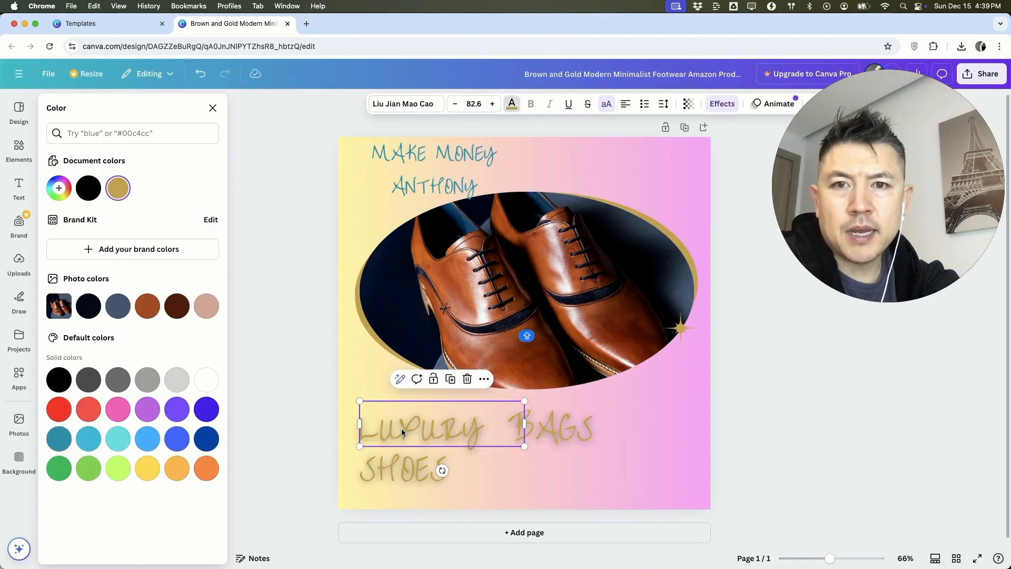
left_click(510, 107)
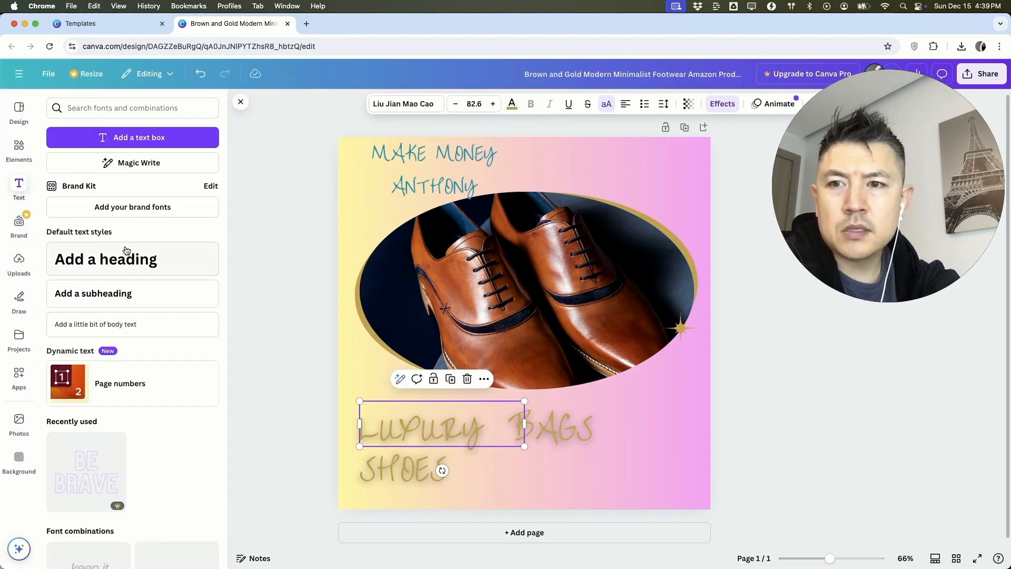
left_click(511, 104)
left_click(59, 438)
left_click(552, 428)
left_click(60, 439)
left_click(405, 473)
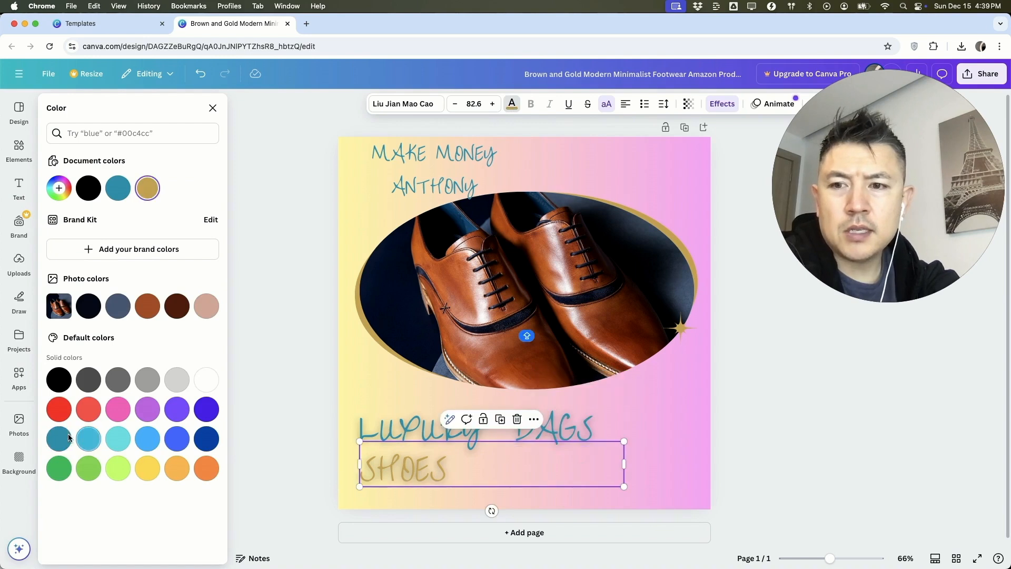
left_click(60, 440)
Step: Resize the MAKE MONEY ANTHONY text to font size 66.5 on one line and center it above the oval photo
left_click(451, 168)
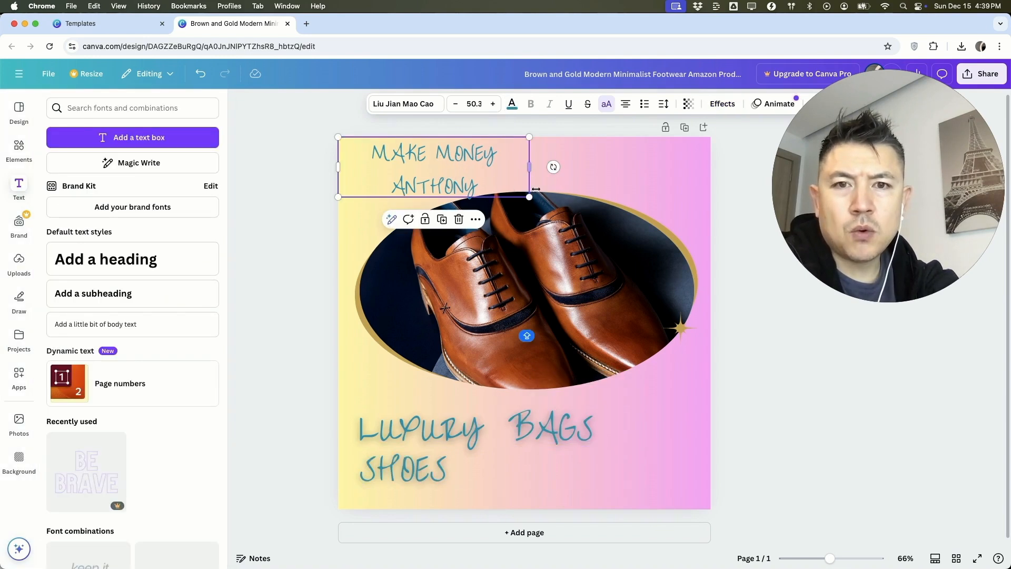
left_click_drag(529, 196, 646, 185)
left_click(556, 209)
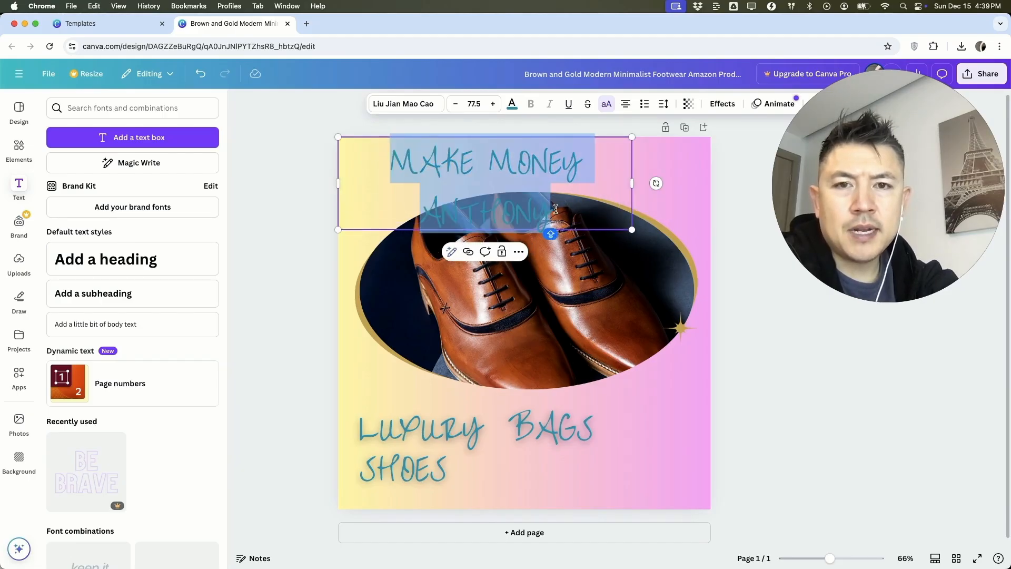
left_click(456, 108)
left_click(455, 108)
left_click(456, 108)
left_click(456, 108)
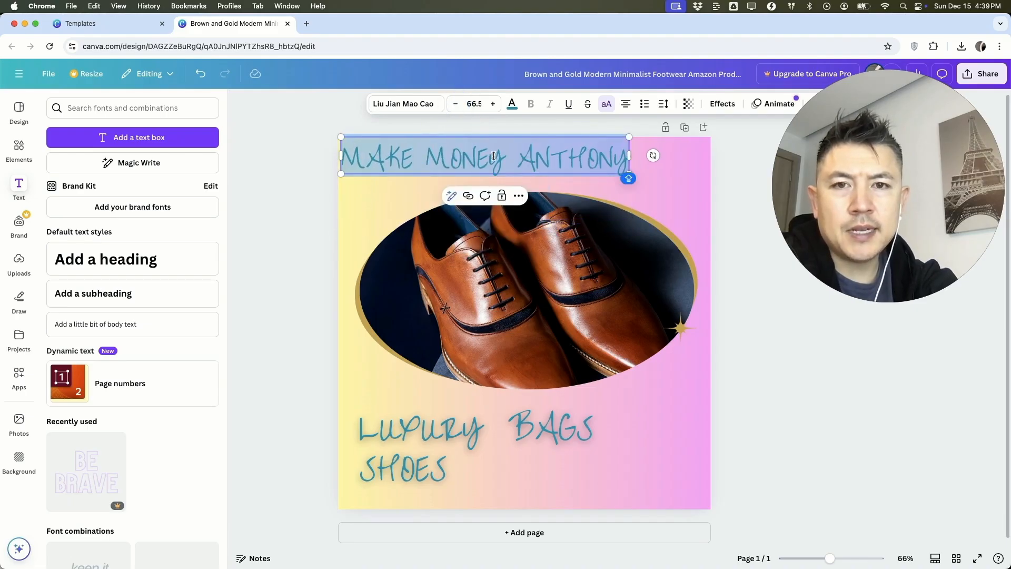
left_click_drag(563, 157, 604, 165)
Step: Delete the word BAGS and move SHOES onto the same line as LUXURY, with both centered below the photo
left_click(542, 424)
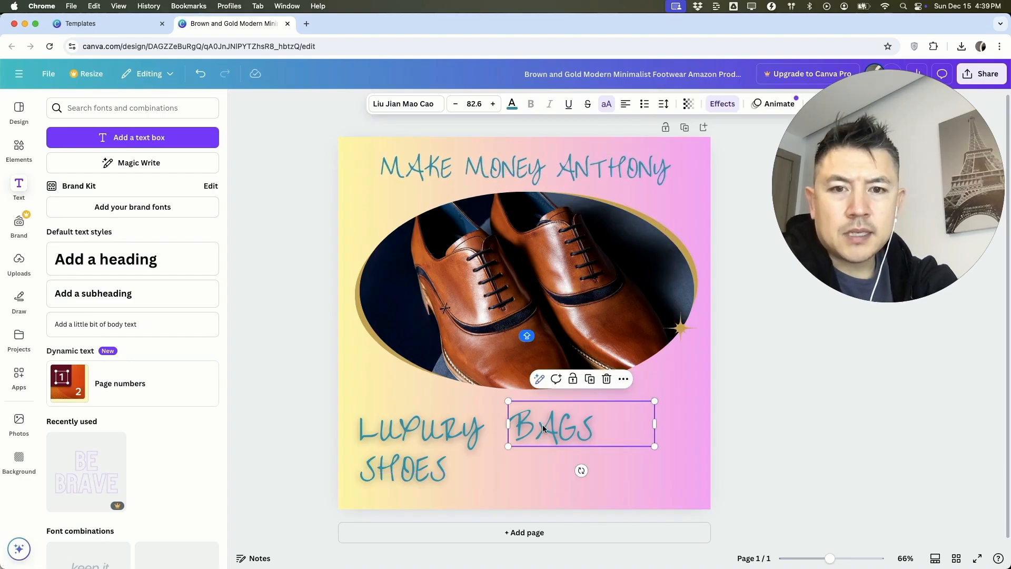
left_click(545, 425)
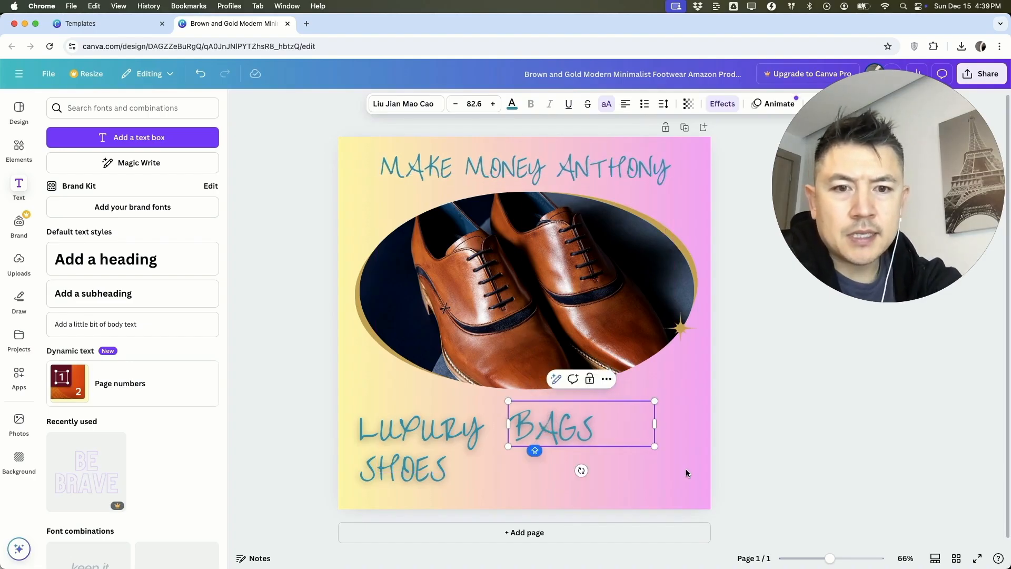
key("BackSpace")
key("Escape")
left_click(605, 380)
left_click_drag(409, 472, 615, 429)
Step: Delete the brown shoe photo from the oval frame along with the empty frame itself
left_click(646, 357)
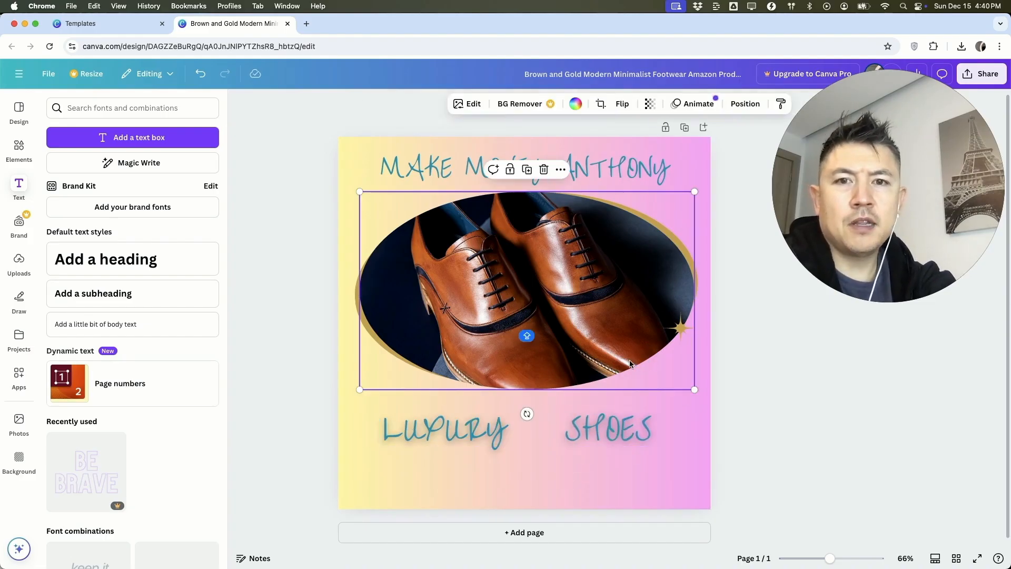
left_click(324, 368)
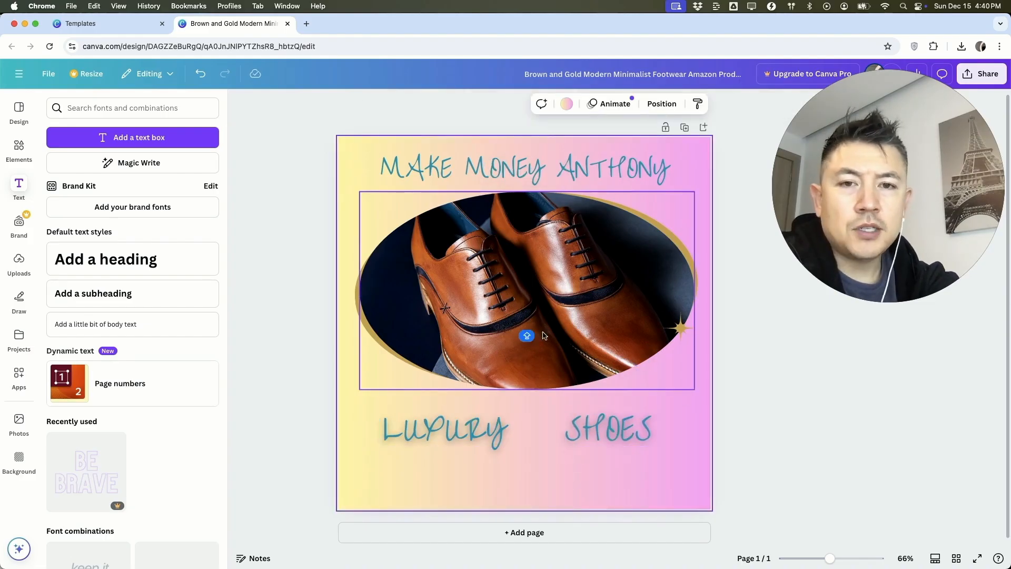
left_click(637, 361)
key("Delete")
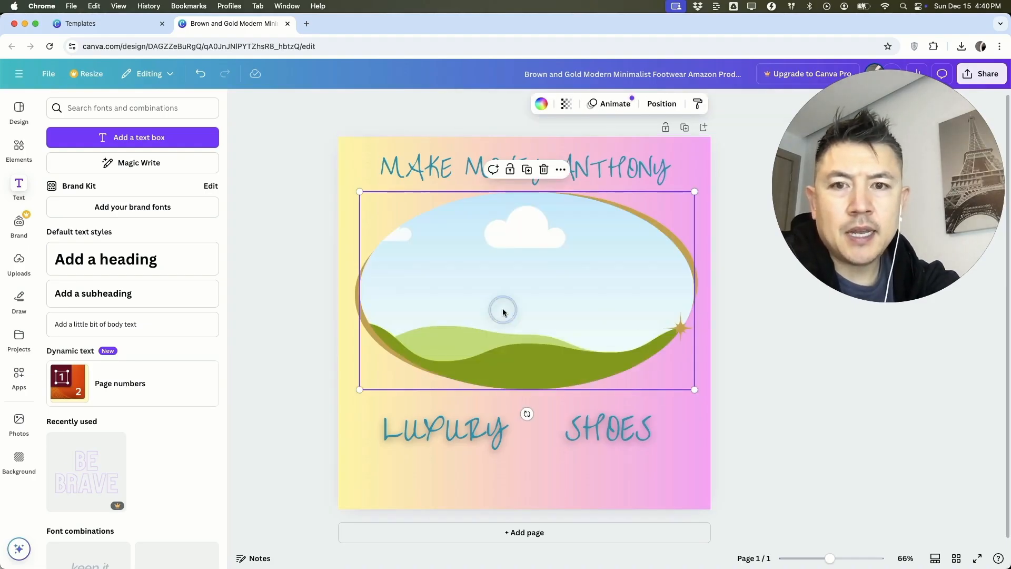
key("Delete")
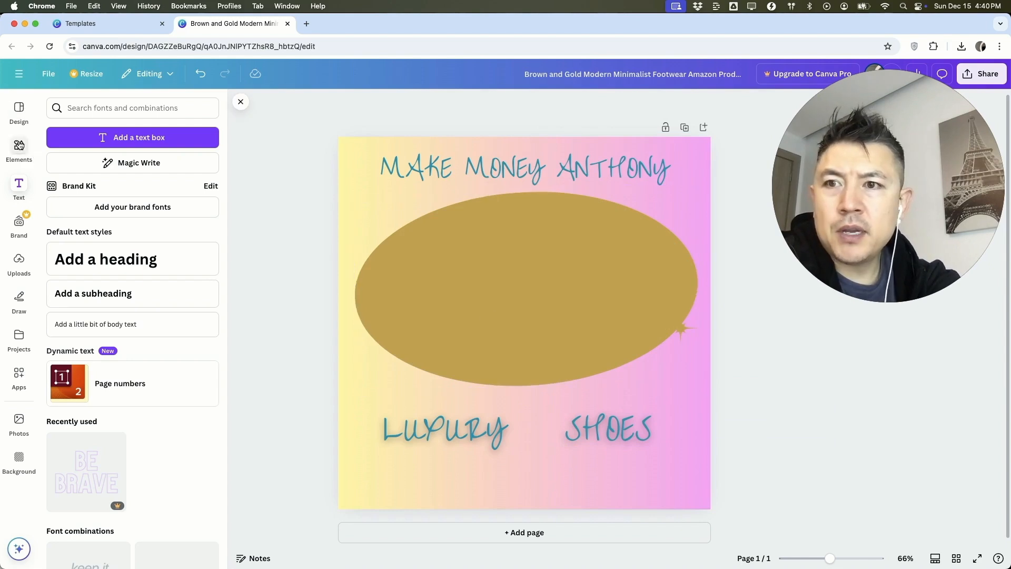
Step: Insert the first Blob frame over the gold oval and enlarge it to cover most of the page
left_click(19, 149)
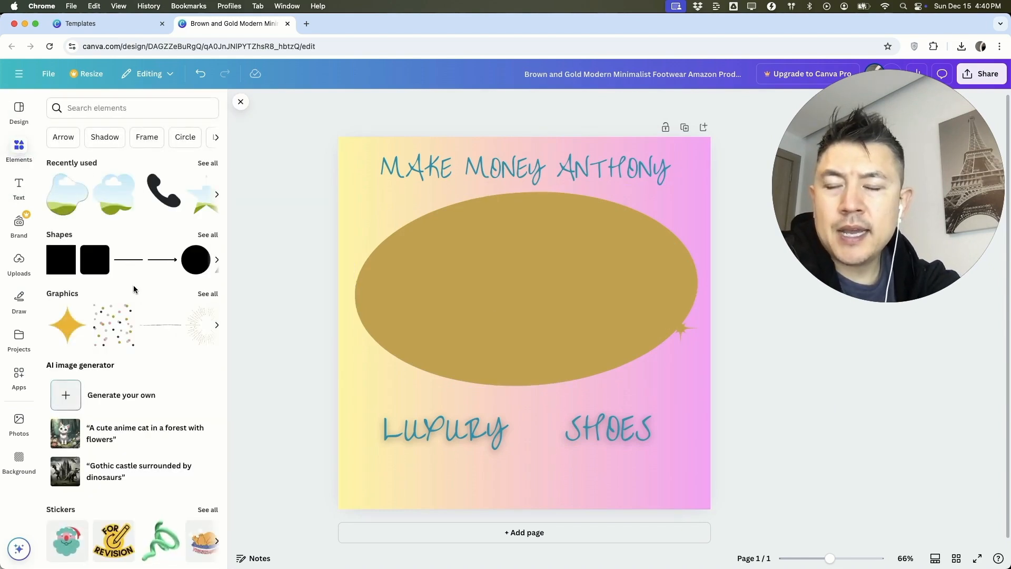
scroll(134, 289, "down", 10)
scroll(134, 293, "down", 5)
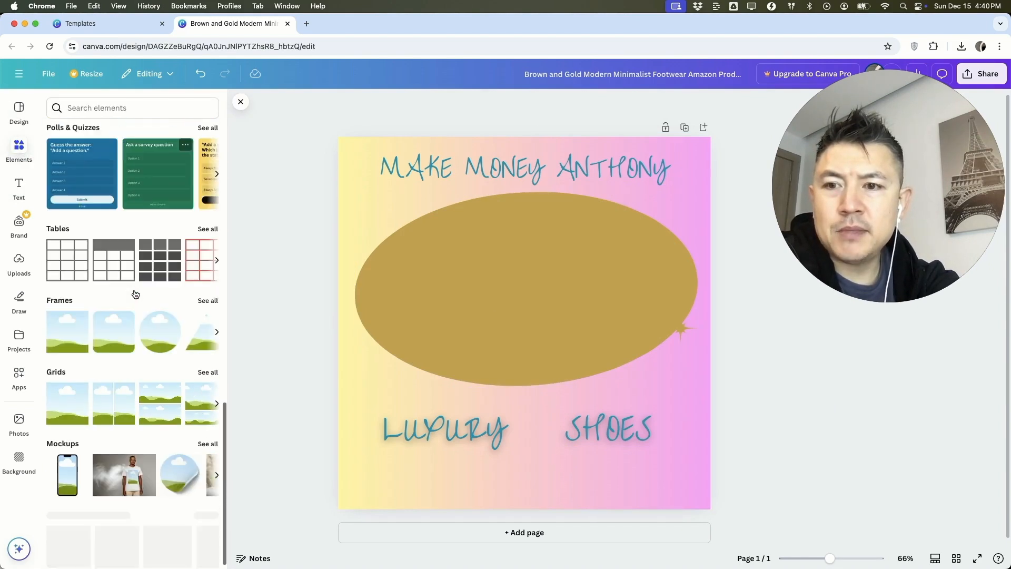
left_click(208, 293)
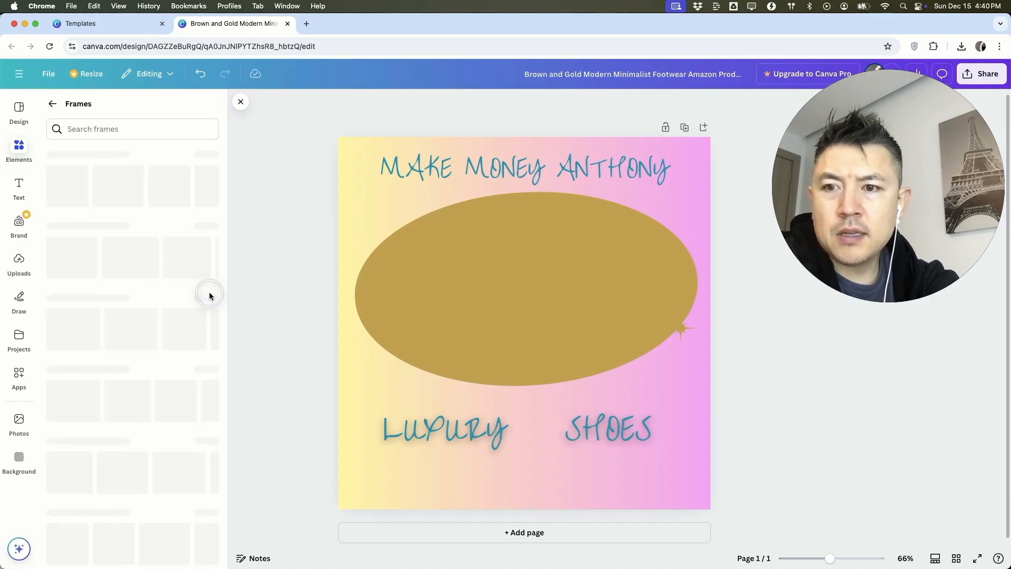
scroll(137, 307, "down", 3)
scroll(137, 309, "down", 2)
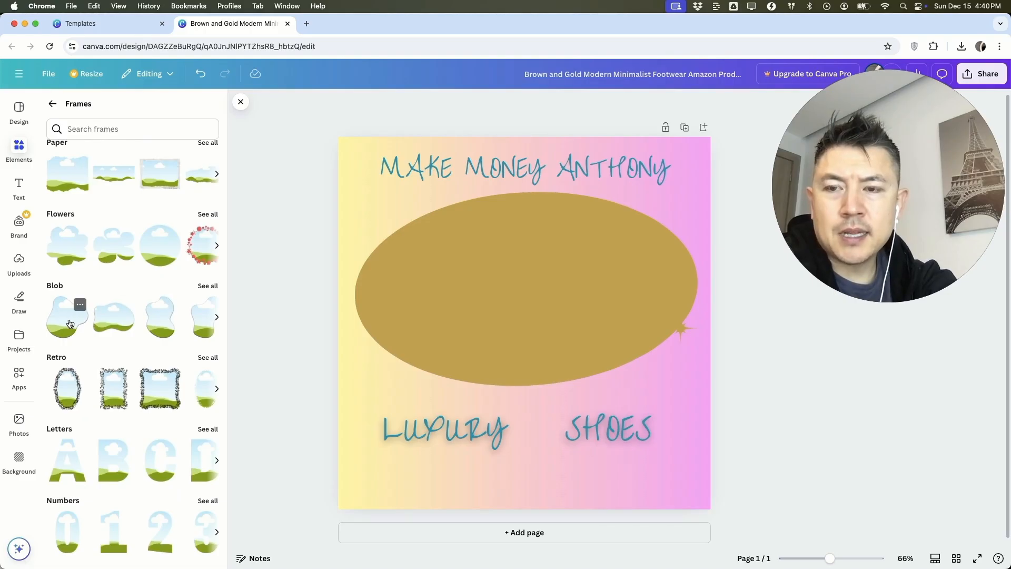
left_click_drag(70, 323, 309, 182)
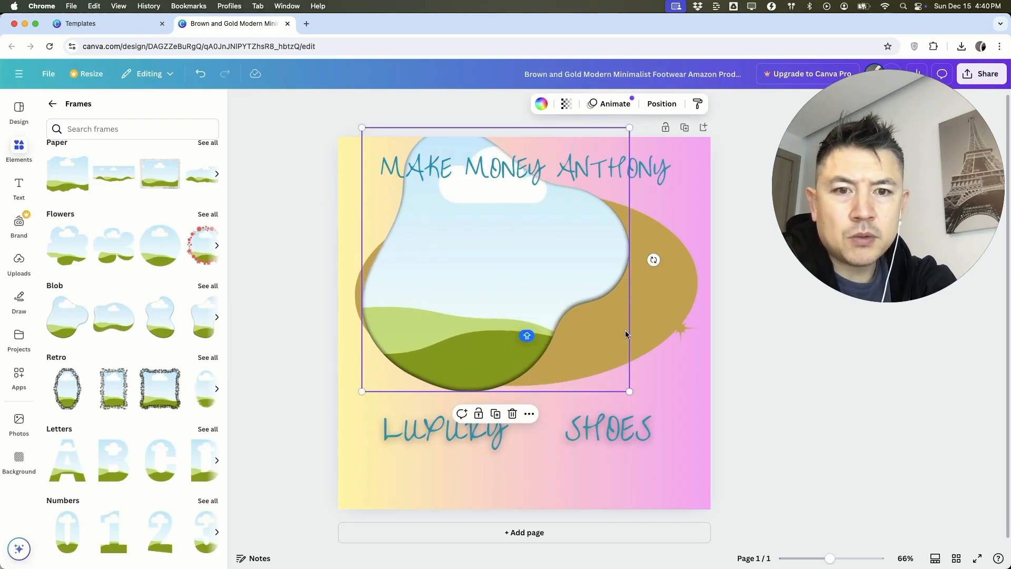
left_click_drag(631, 388, 703, 469)
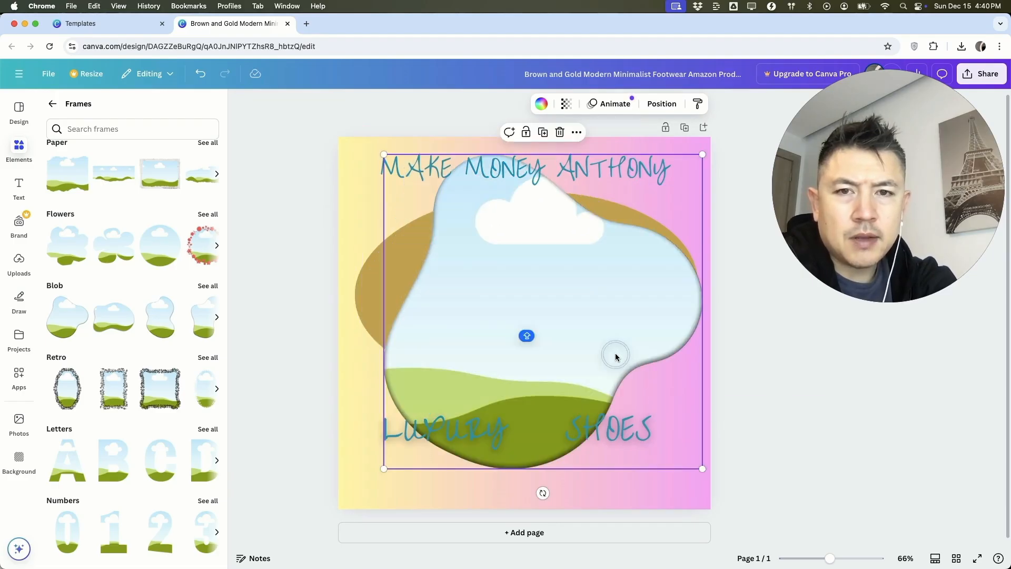
Step: Fill the blob frame with the uploaded picture of brown leather shoes
left_click(369, 245)
left_click(356, 182)
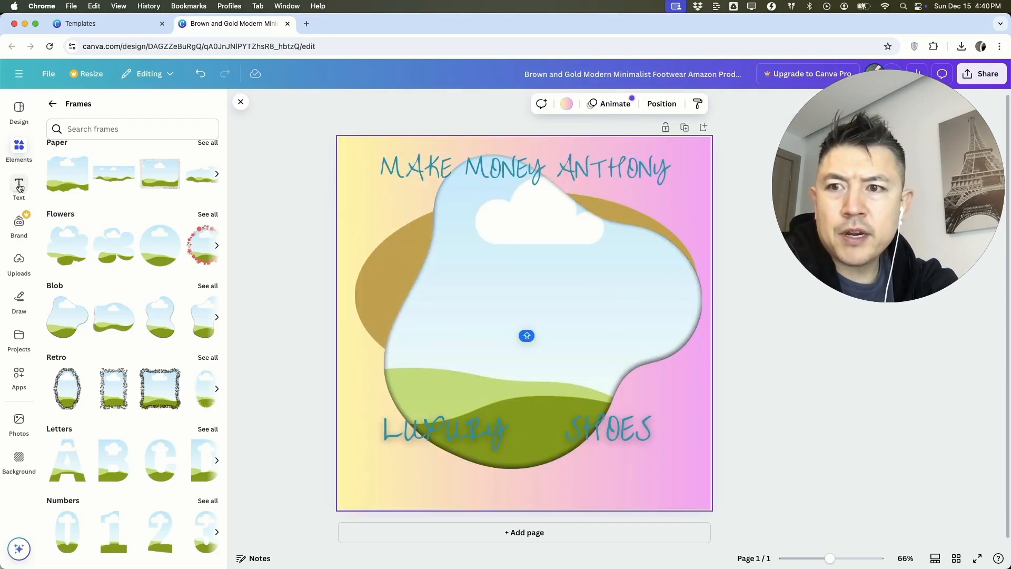
left_click(20, 263)
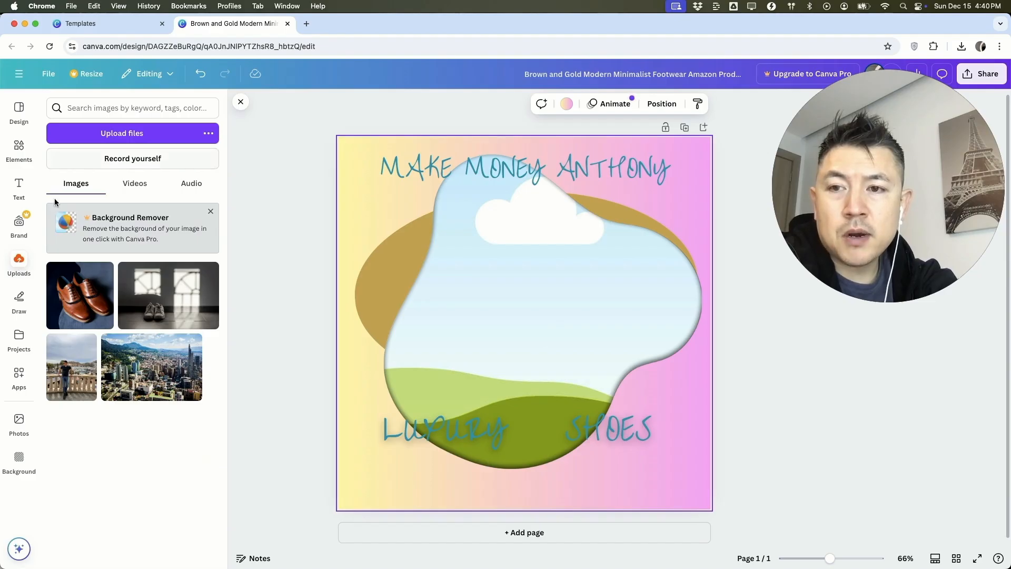
left_click_drag(80, 300, 456, 298)
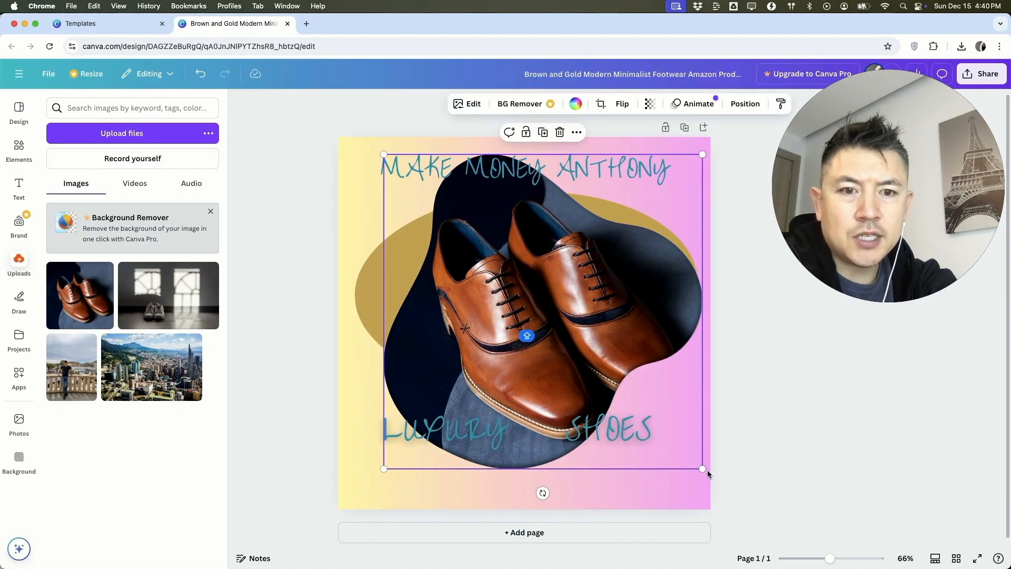
Step: Enlarge the blob-framed shoe photo slightly and shift it up and left so it sits more centrally over the page
left_click_drag(703, 469, 726, 478)
left_click_drag(562, 307, 550, 294)
left_click(730, 305)
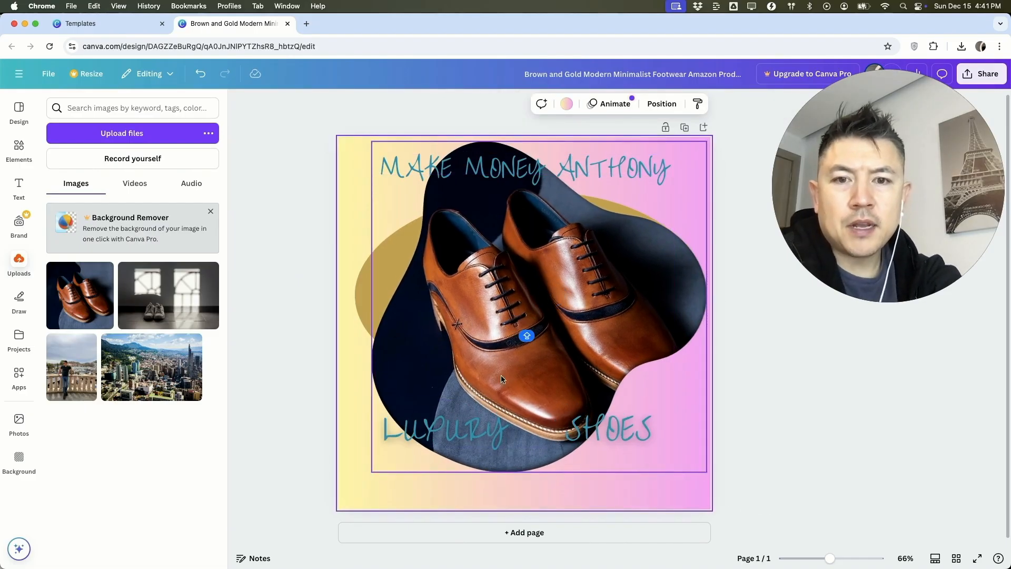
Step: Change the text color of LUXURY and SHOES below the photo to white (#ffffff)
left_click(451, 440)
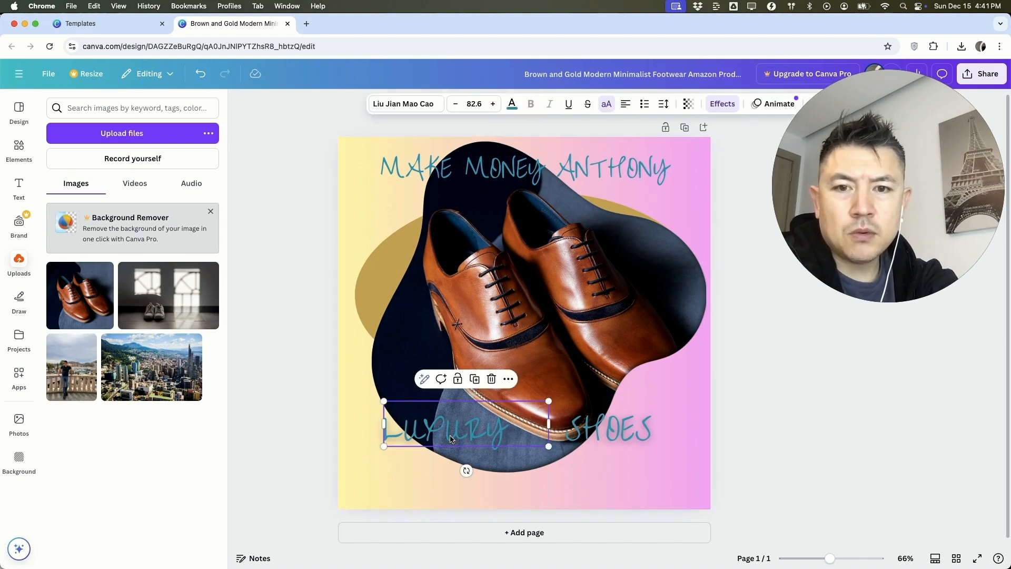
double_click(451, 440)
left_click(511, 104)
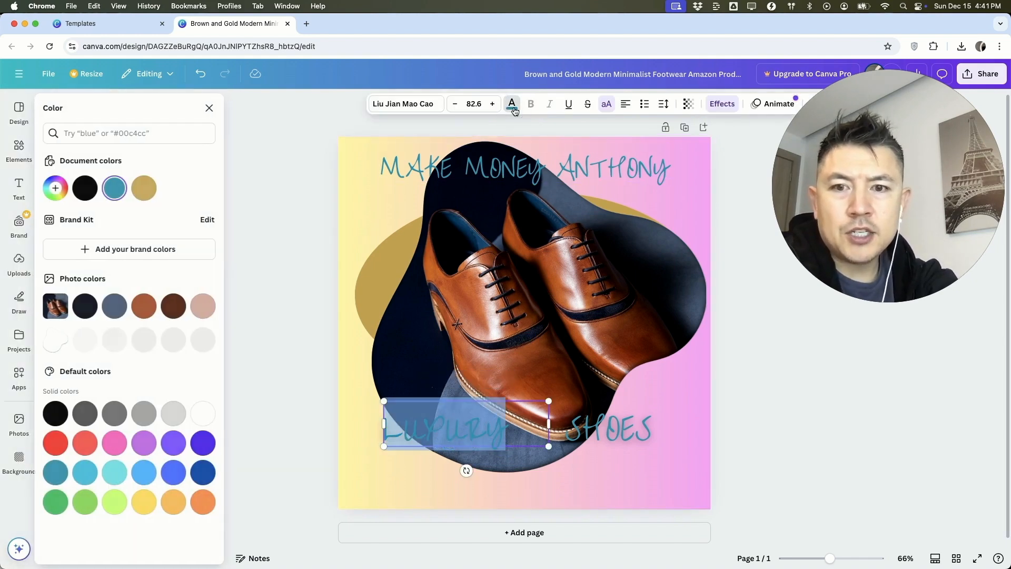
left_click(206, 413)
left_click(608, 429)
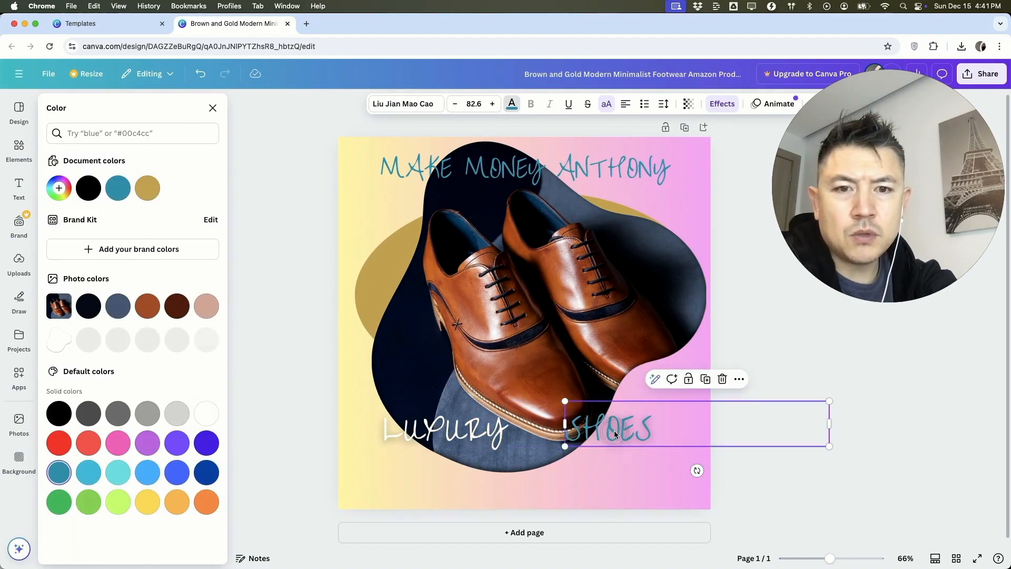
left_click(206, 413)
Step: Recolor the heading above the shoe photo, trying white first and settling on the default solid red
left_click(513, 174)
left_click(206, 413)
left_click(507, 171)
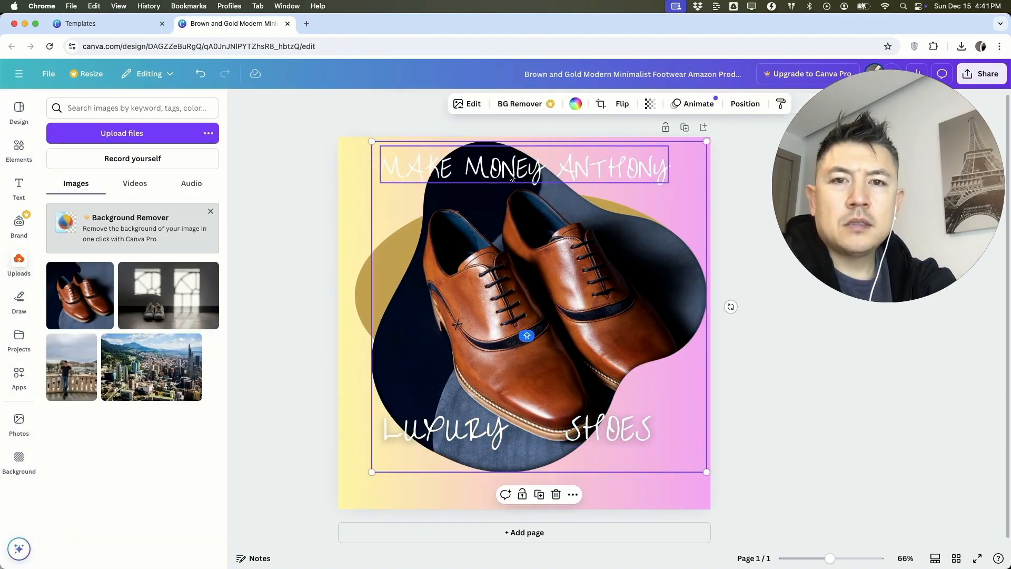
left_click(507, 171)
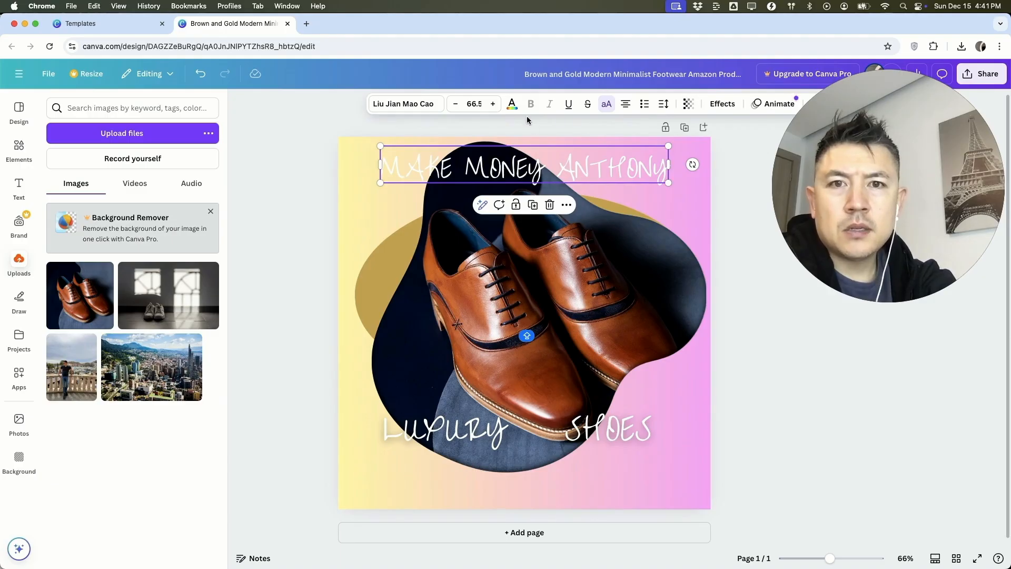
left_click(511, 104)
left_click(58, 443)
left_click(362, 275)
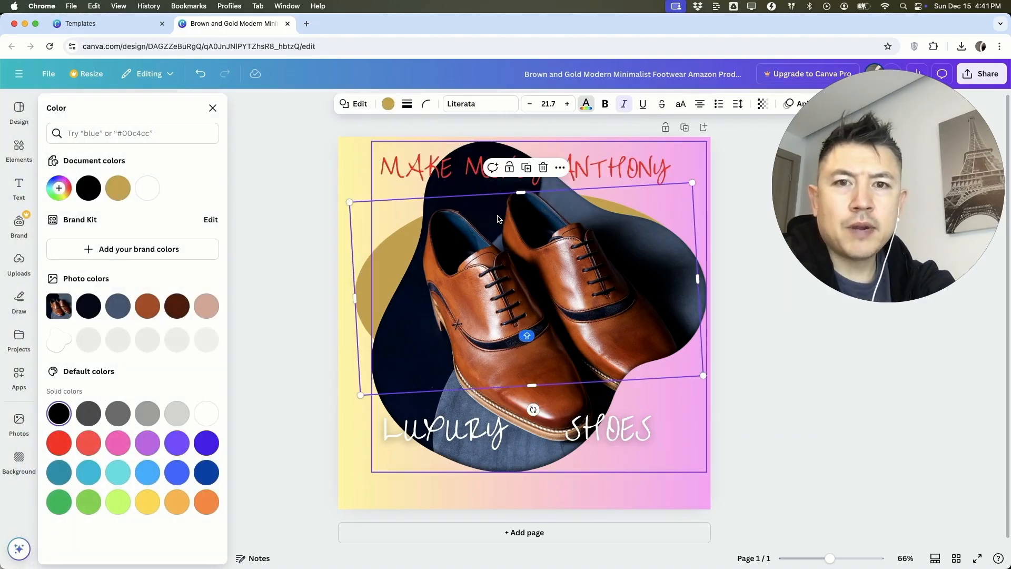
left_click(730, 185)
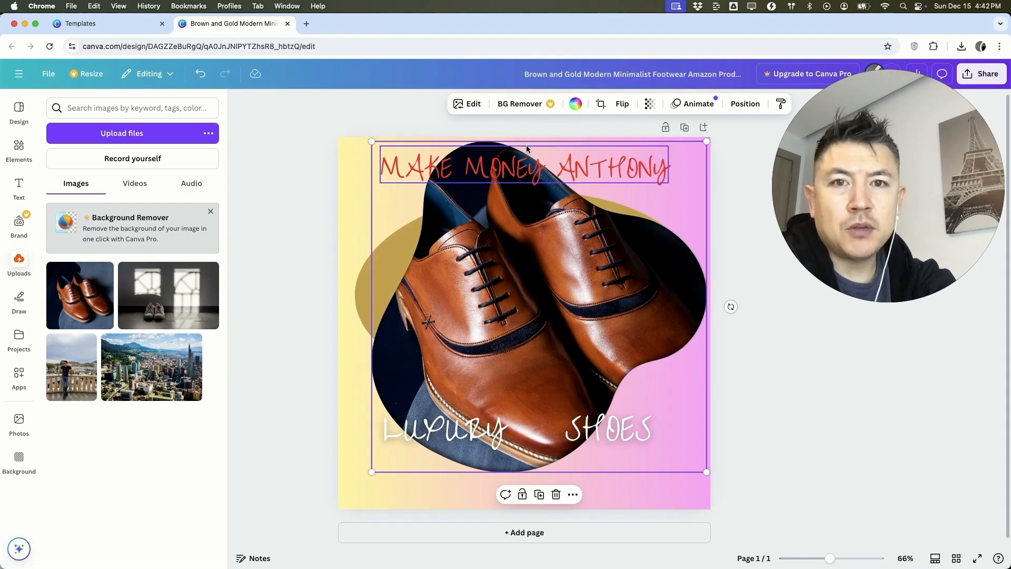
Step: Try to remove the background of the brown shoe photo with the Background Remover
left_click(523, 104)
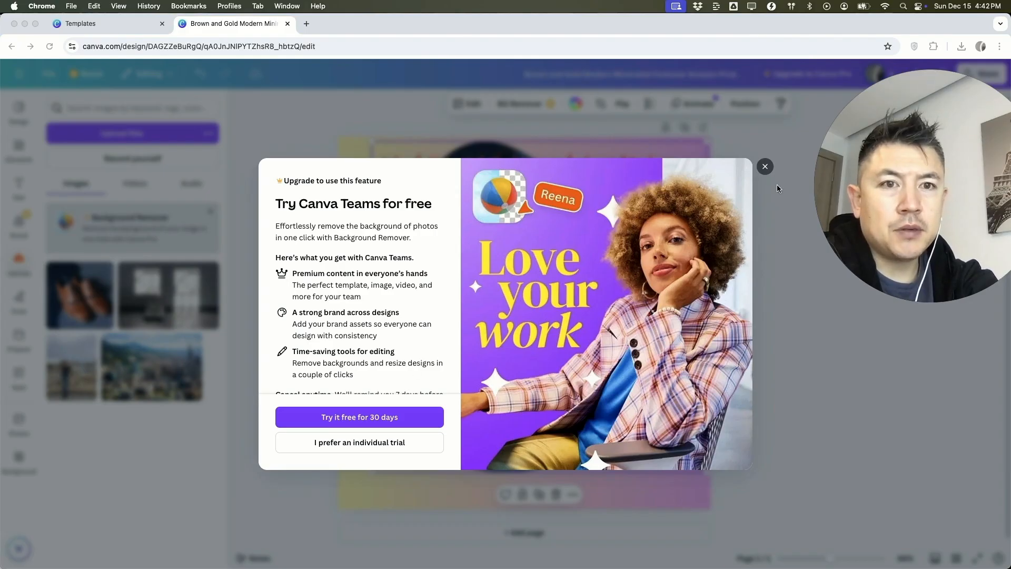
left_click(764, 166)
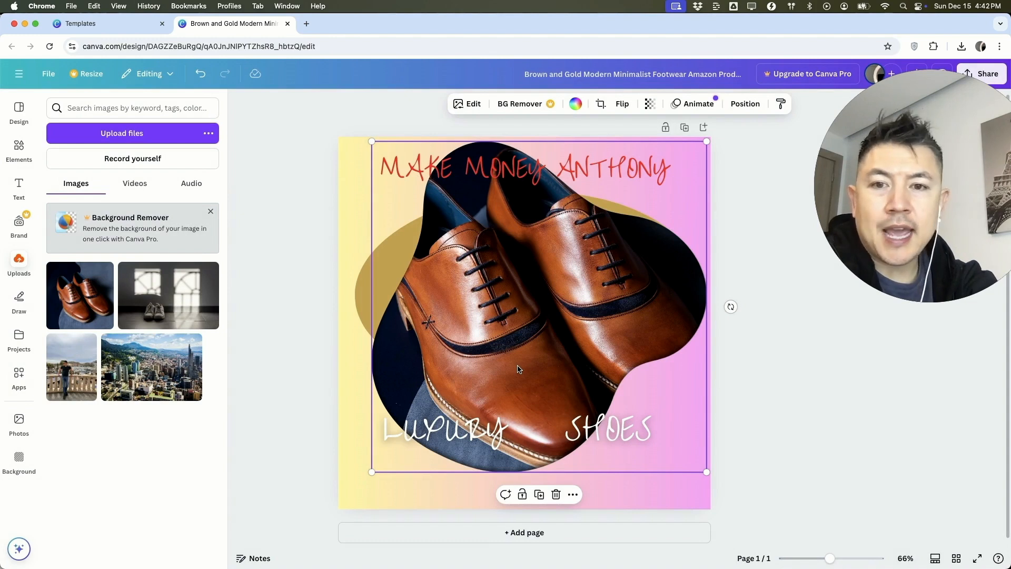
Step: Rename the design to the owner's first name followed by AMAZON PRODUCT LISTING
left_click(585, 75)
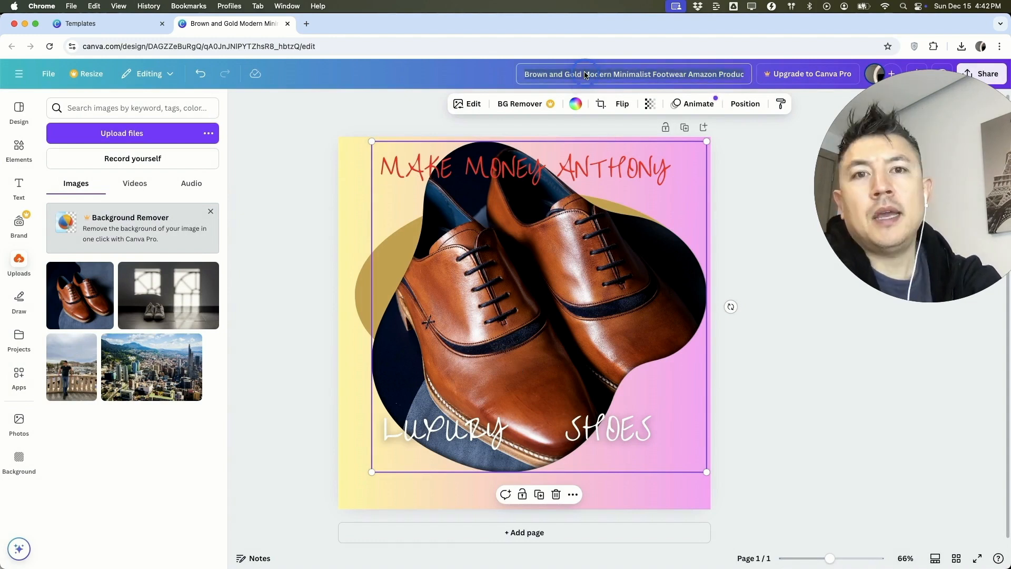
key("cmd+a")
type("ANTHONY AMAZ")
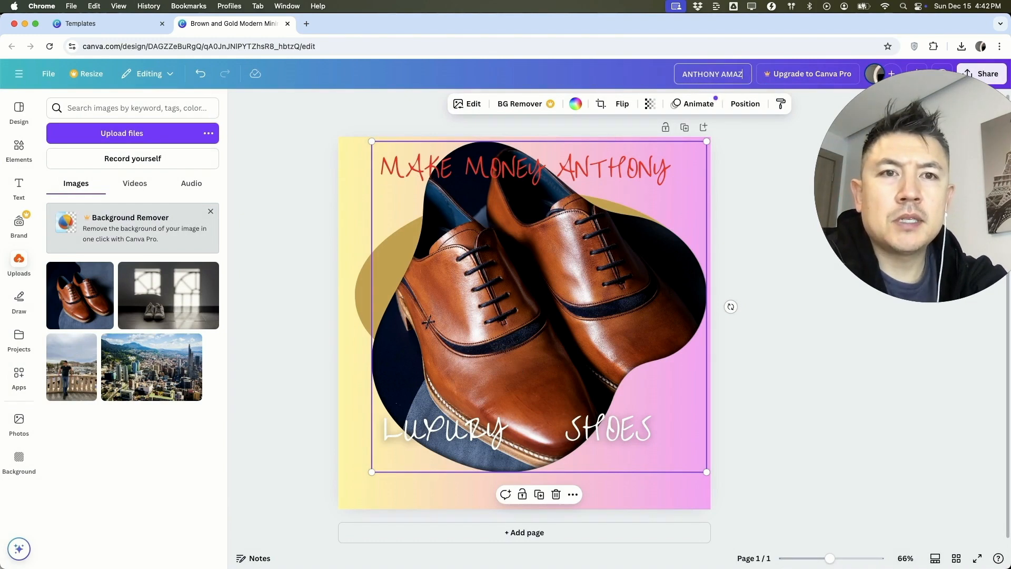
type("ON PRODUCT LISTING")
key("Return")
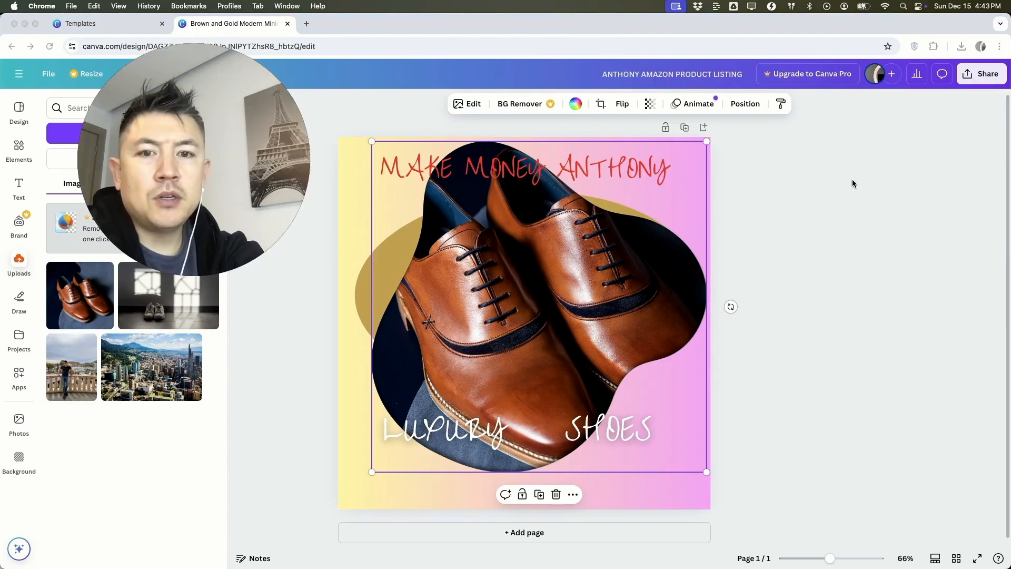
Step: Download the finished design as a PNG at size 1 (1,080 × 1,080 px), after checking the available file types
left_click(971, 73)
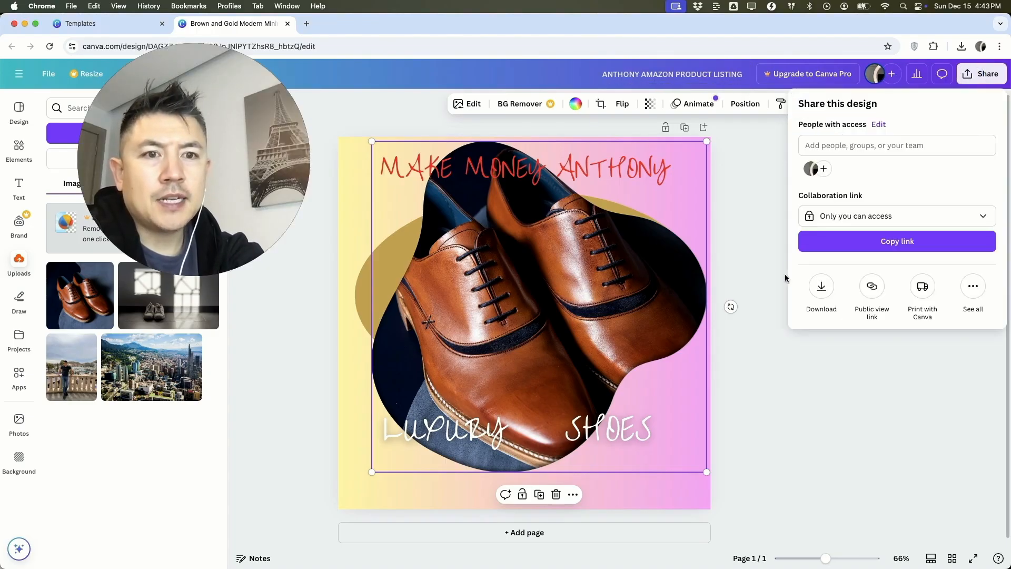
left_click(820, 289)
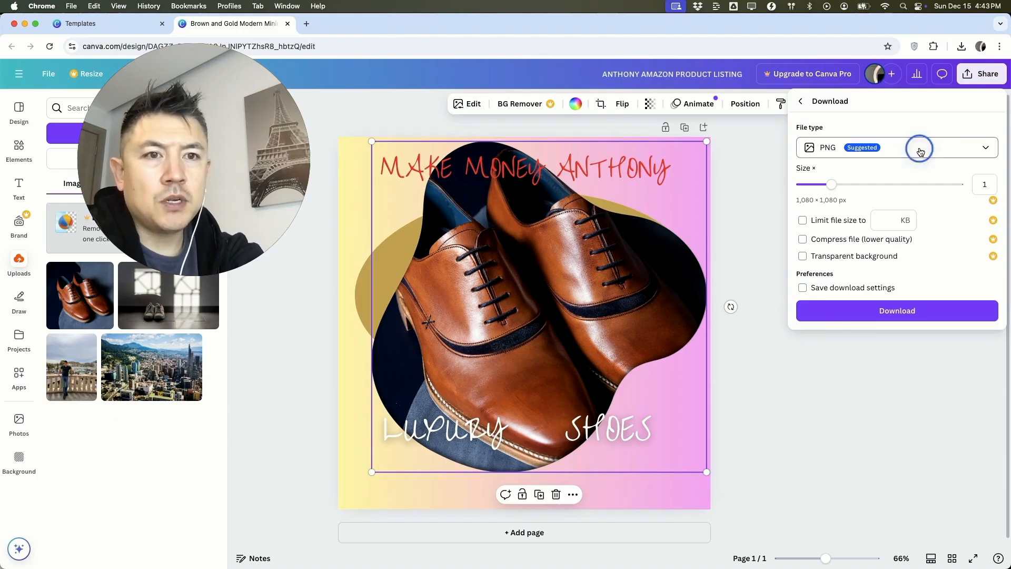
left_click(919, 150)
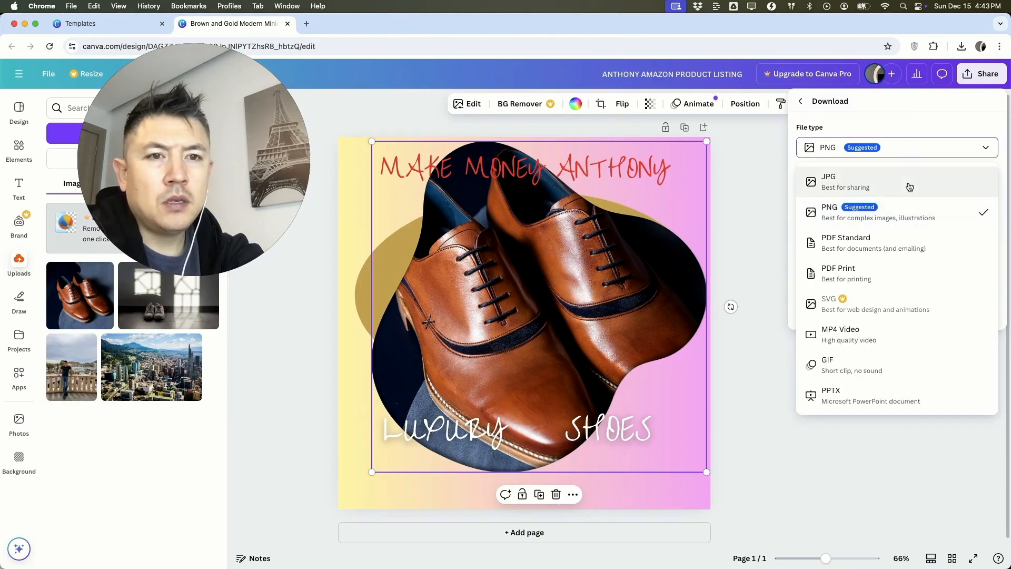
left_click(921, 152)
left_click(843, 315)
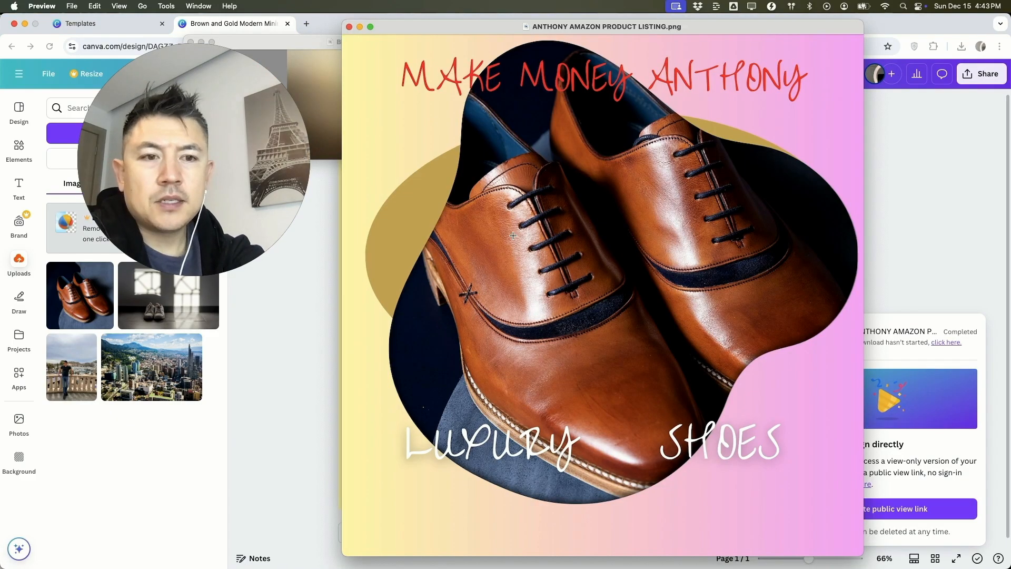